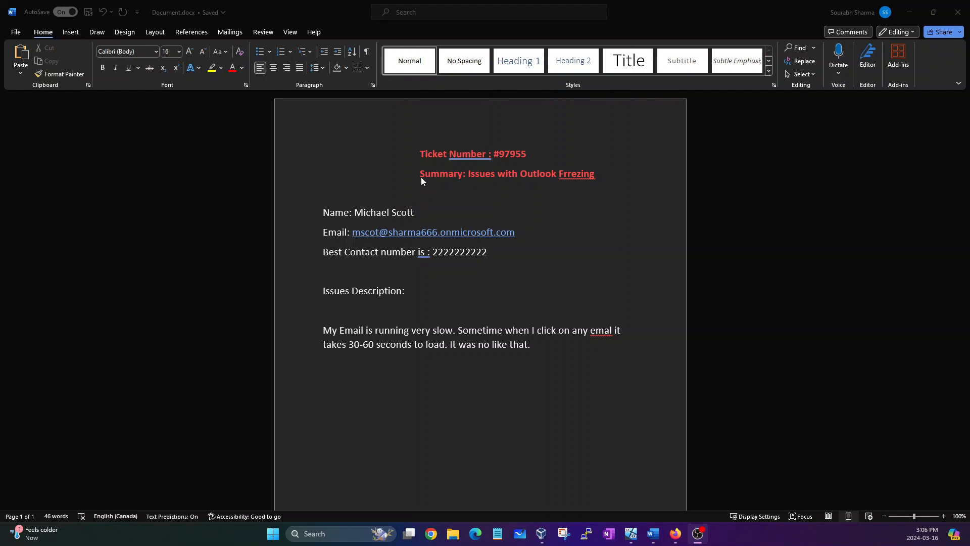
# Correct 'Frrezing' to 'Freezing' in the ticket summary heading and dismiss the writing-suggestions tip.
pyautogui.click(418, 156)
pyautogui.moveTo(419, 154); pyautogui.dragTo(529, 161)
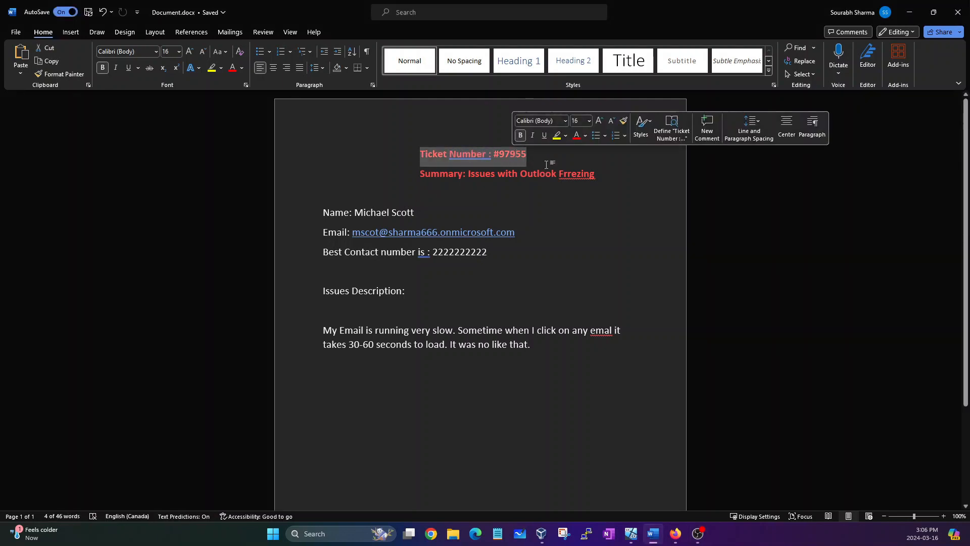
pyautogui.click(547, 163)
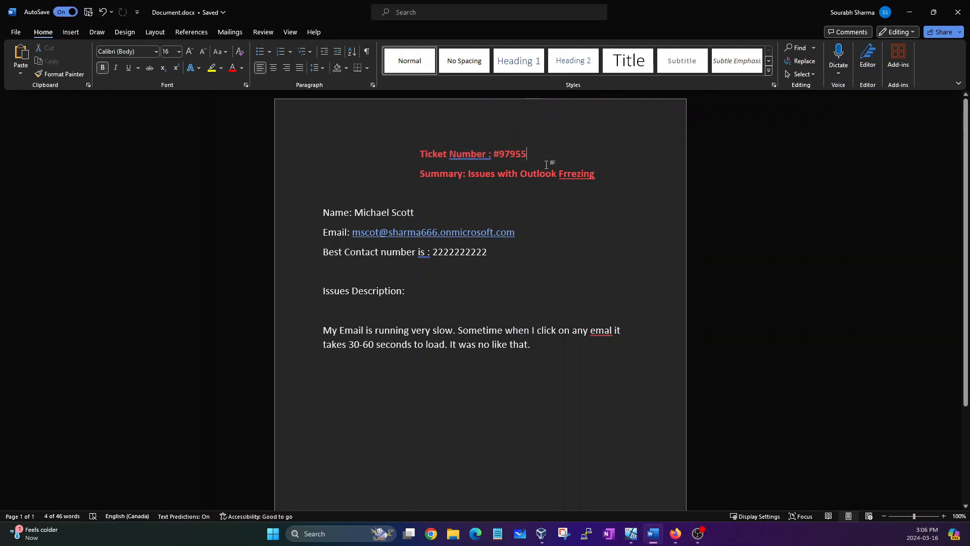
pyautogui.rightClick(577, 180)
pyautogui.moveTo(559, 191)
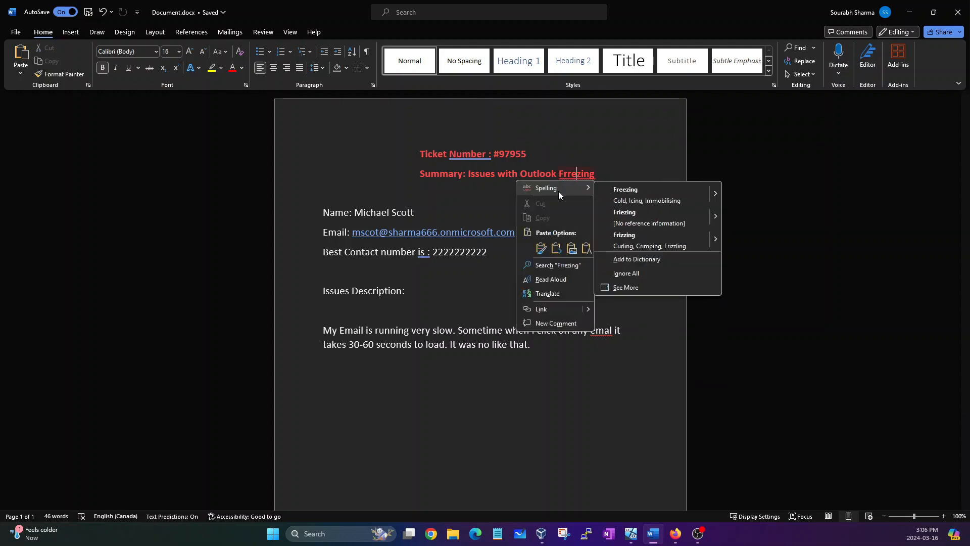
pyautogui.click(632, 196)
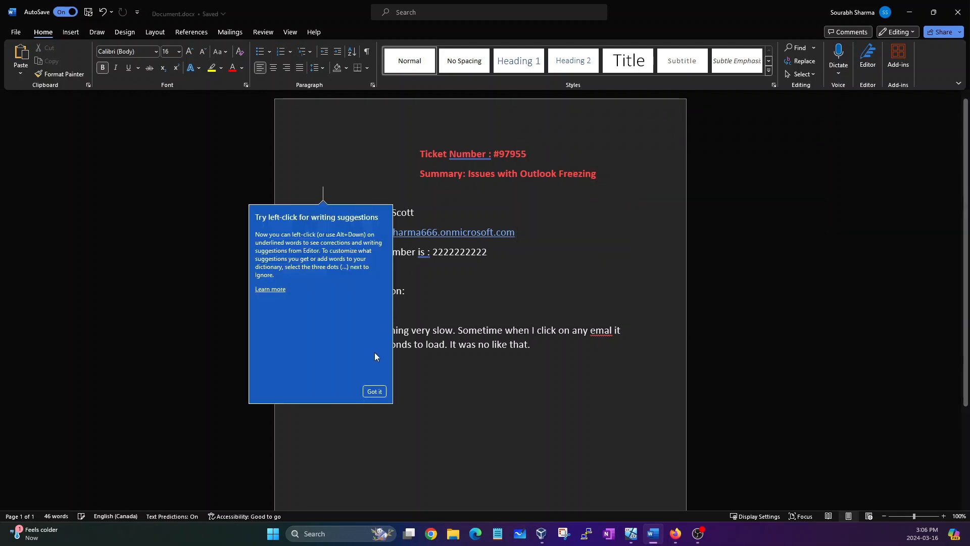
pyautogui.click(371, 391)
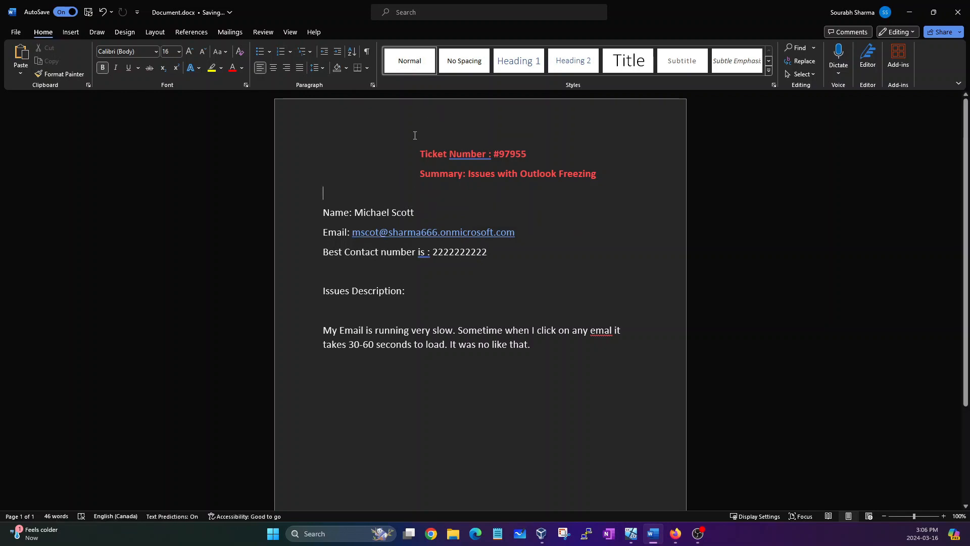
pyautogui.moveTo(418, 174); pyautogui.dragTo(597, 176)
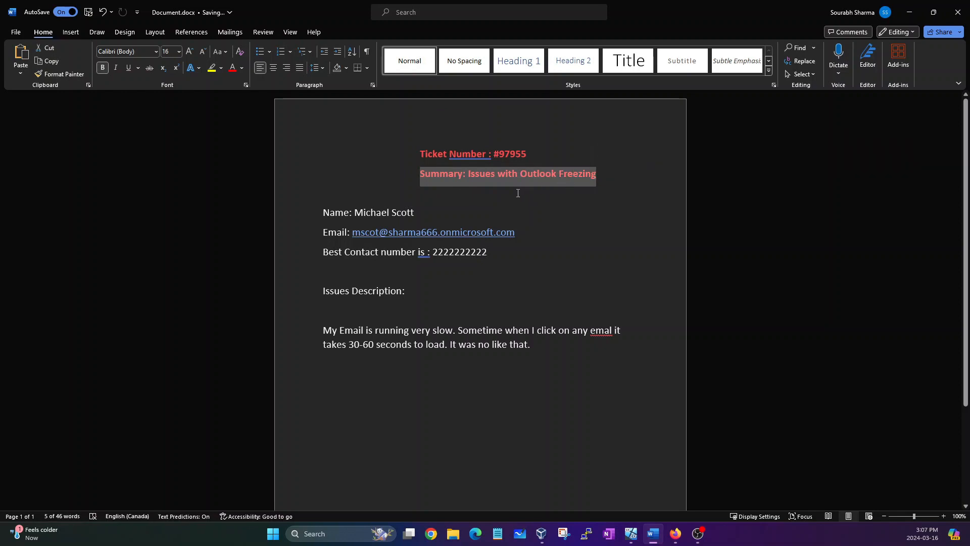
pyautogui.click(395, 201)
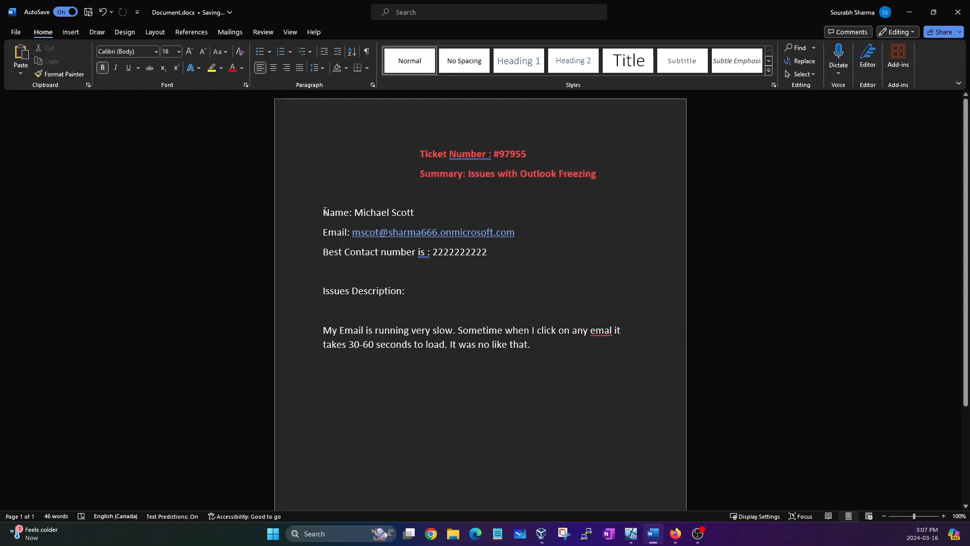
pyautogui.moveTo(324, 212); pyautogui.dragTo(421, 214)
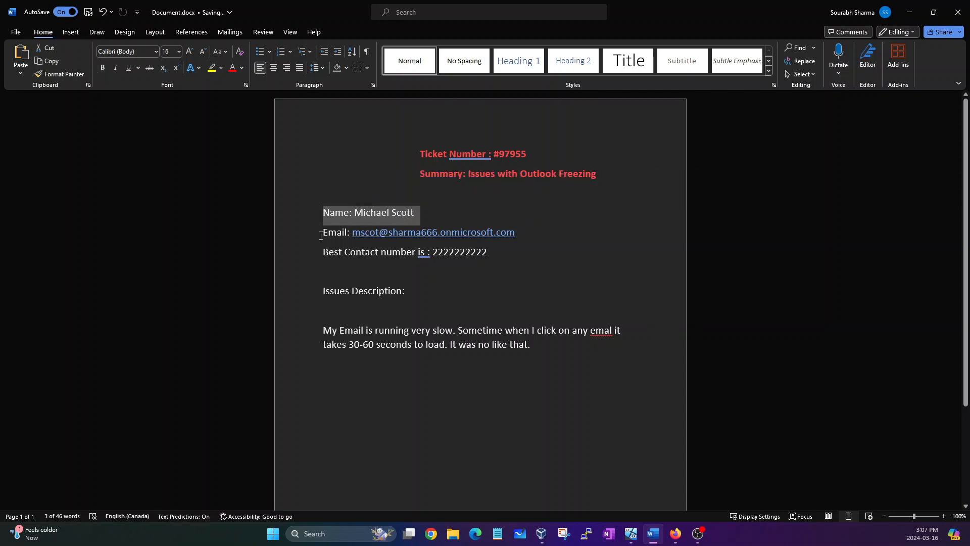
pyautogui.moveTo(321, 233); pyautogui.dragTo(518, 233)
pyautogui.click(338, 252)
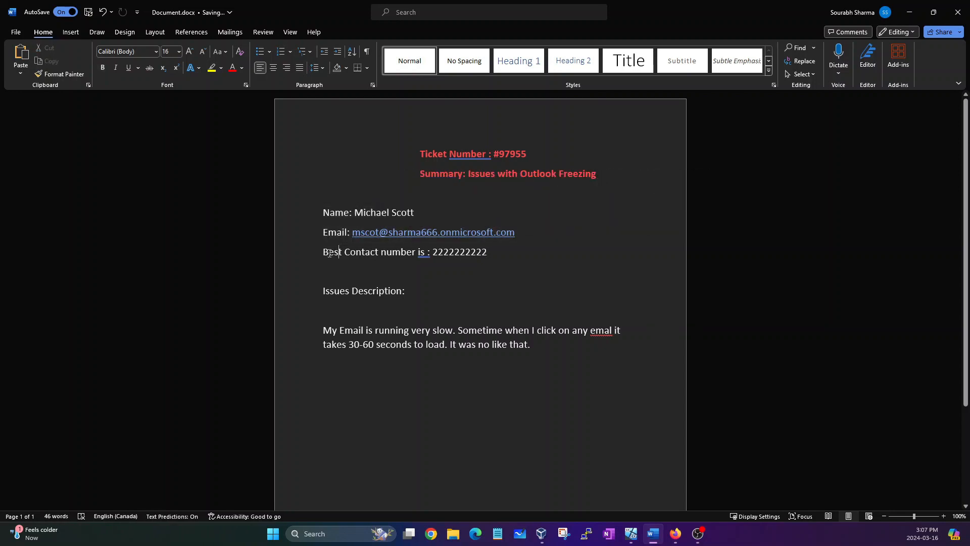
pyautogui.moveTo(323, 252); pyautogui.dragTo(465, 252)
pyautogui.click(431, 252)
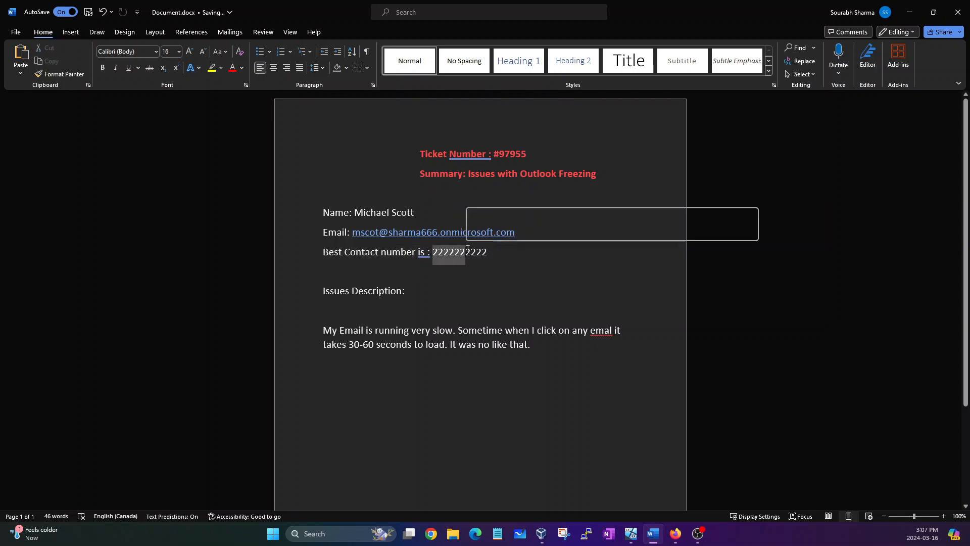
pyautogui.click(436, 269)
pyautogui.click(314, 295)
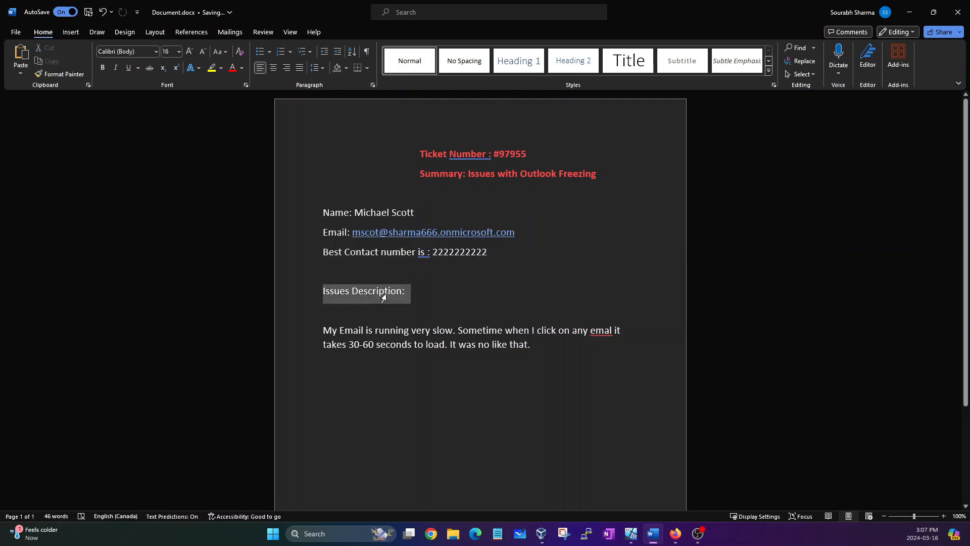
pyautogui.click(362, 318)
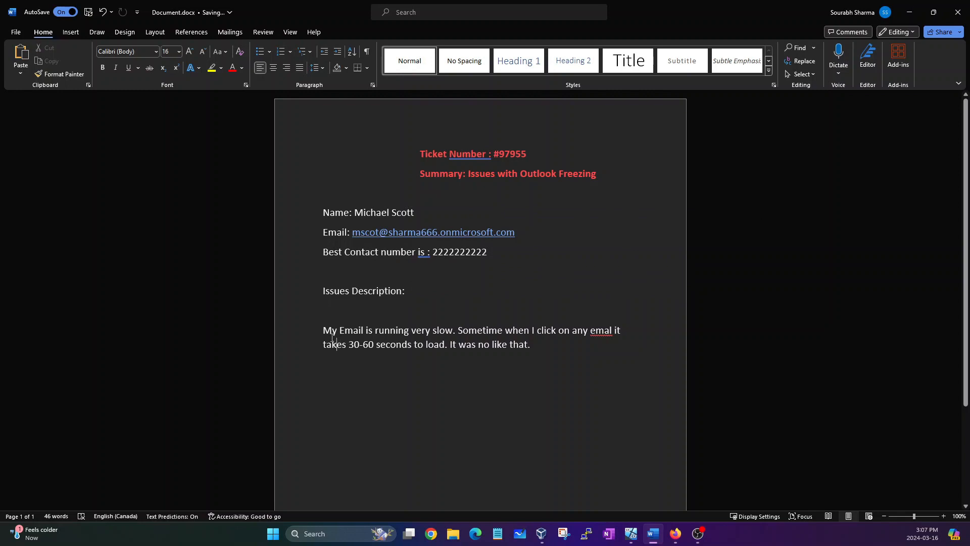
pyautogui.moveTo(324, 331); pyautogui.dragTo(453, 334)
pyautogui.click(370, 340)
pyautogui.click(504, 332)
pyautogui.moveTo(530, 346); pyautogui.dragTo(357, 309)
pyautogui.click(347, 332)
pyautogui.moveTo(526, 170); pyautogui.dragTo(580, 177)
pyautogui.click(541, 238)
pyautogui.moveTo(536, 352); pyautogui.dragTo(457, 331)
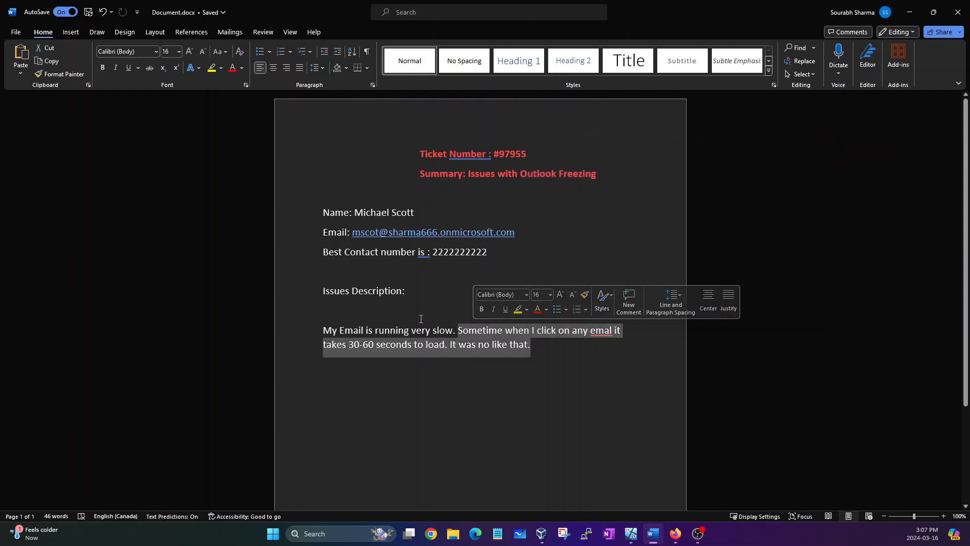
pyautogui.click(396, 307)
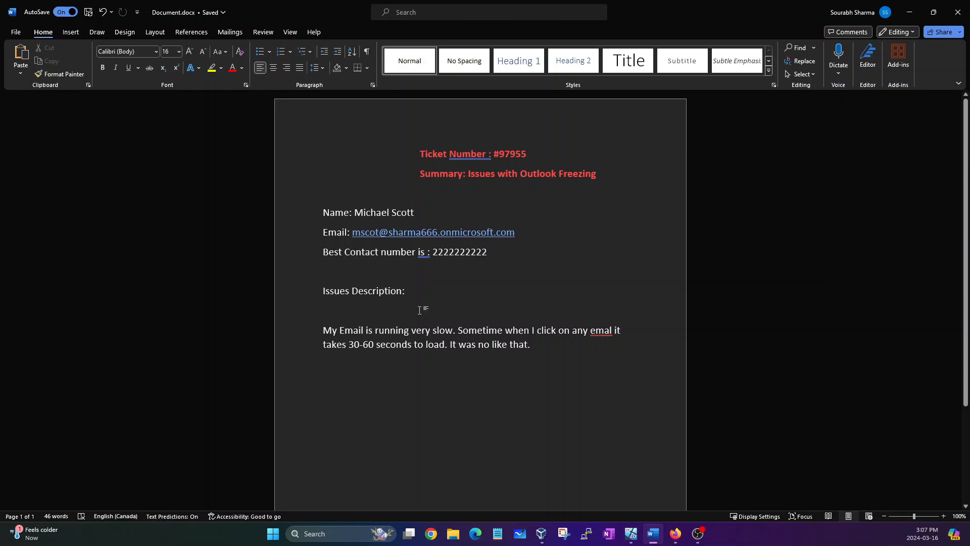
pyautogui.moveTo(559, 355); pyautogui.dragTo(323, 291)
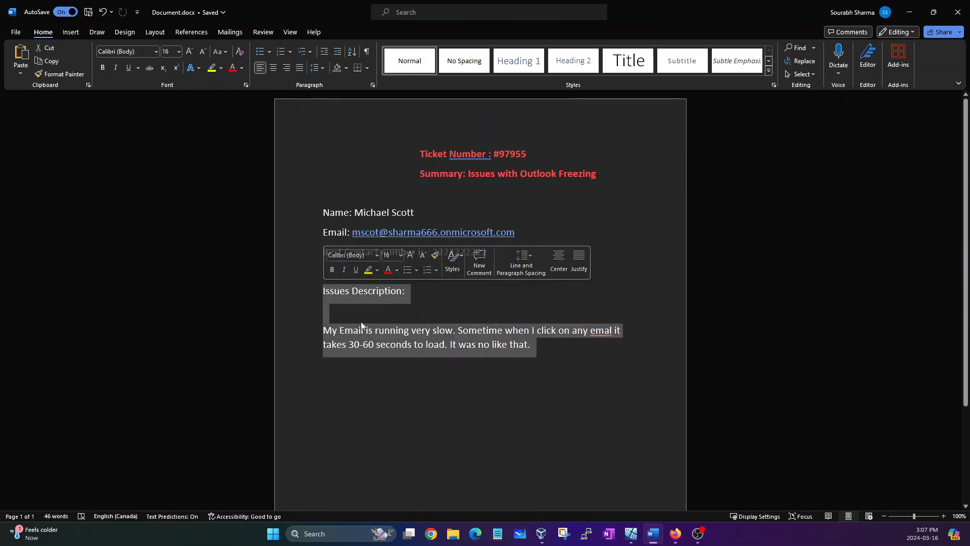
pyautogui.click(363, 322)
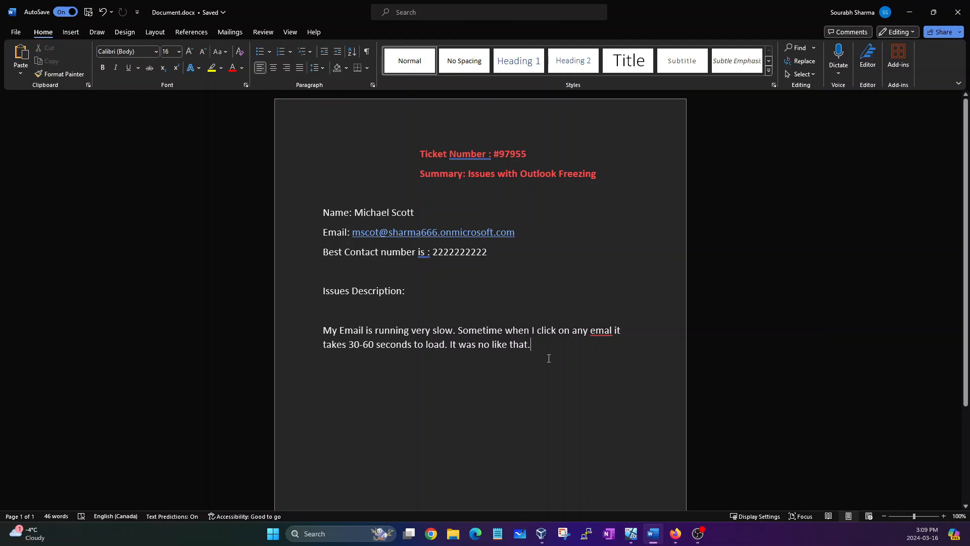
# Minimize the Word support ticket so the Windows 10 VM window shows.
pyautogui.click(907, 12)
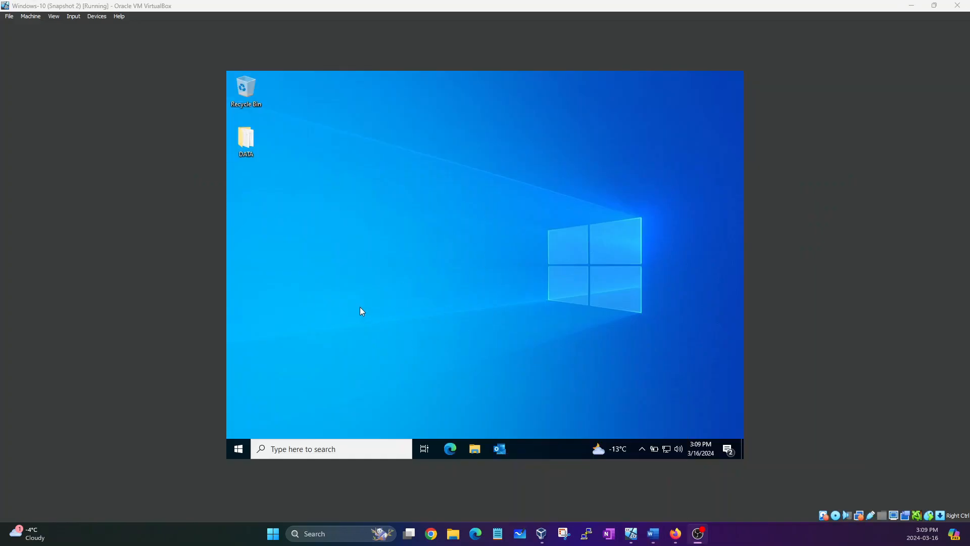
# Work in the Windows 10 VirtualBox window to bring up Outlook's Inbox.
pyautogui.moveTo(327, 206); pyautogui.dragTo(539, 297)
pyautogui.moveTo(412, 190); pyautogui.dragTo(566, 304)
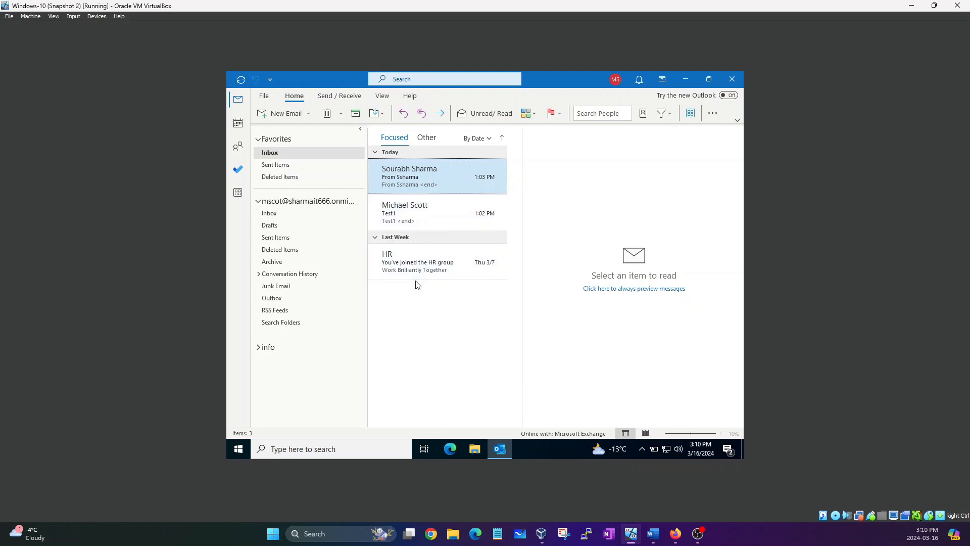
pyautogui.click(418, 221)
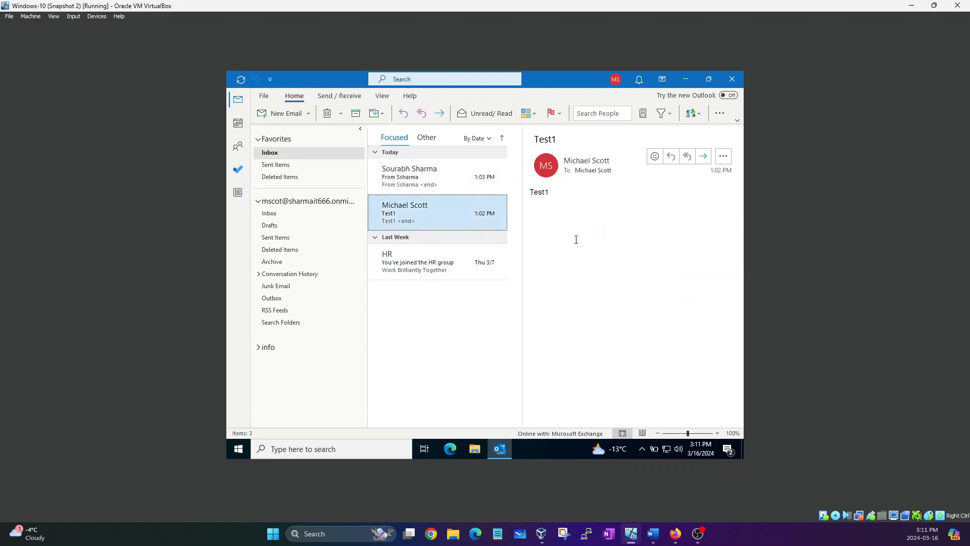
pyautogui.click(435, 260)
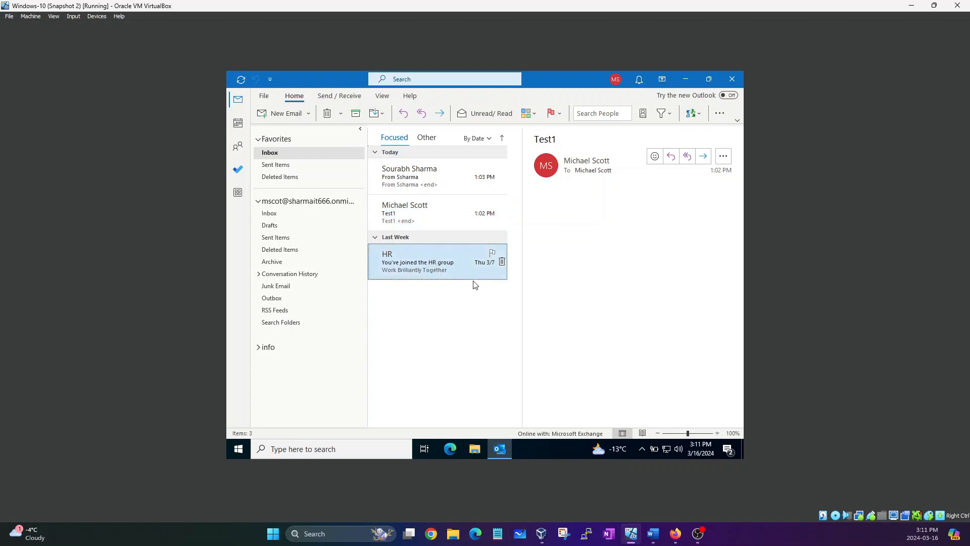
pyautogui.click(448, 273)
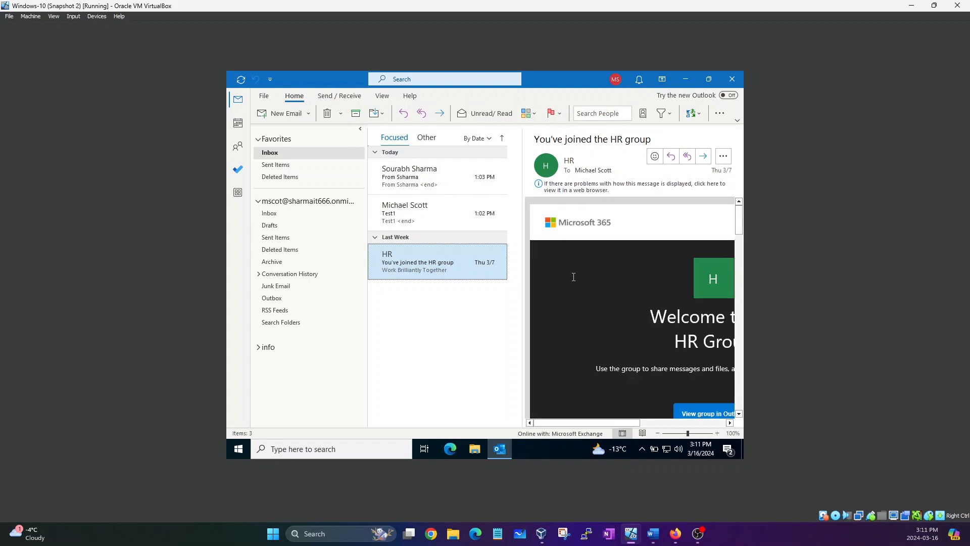
pyautogui.click(410, 174)
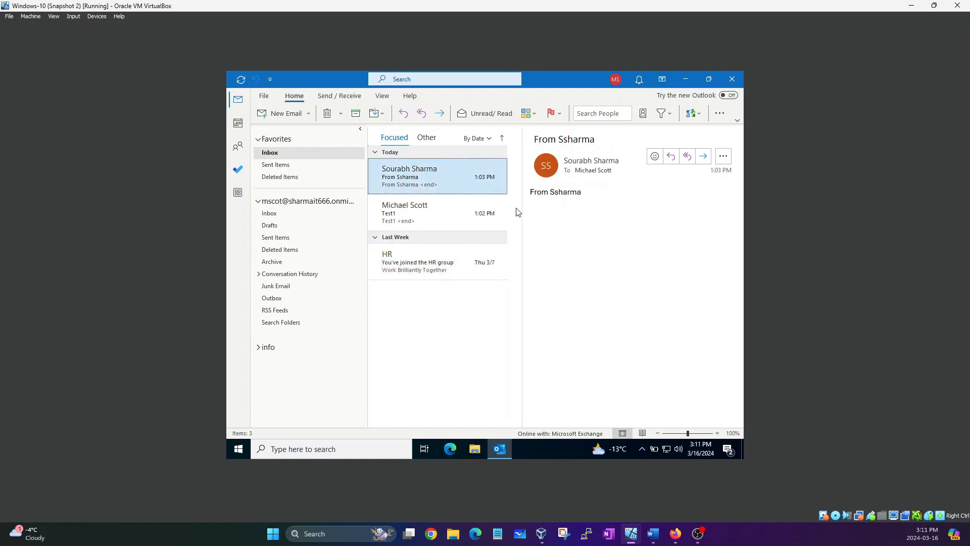
pyautogui.click(411, 218)
pyautogui.click(413, 263)
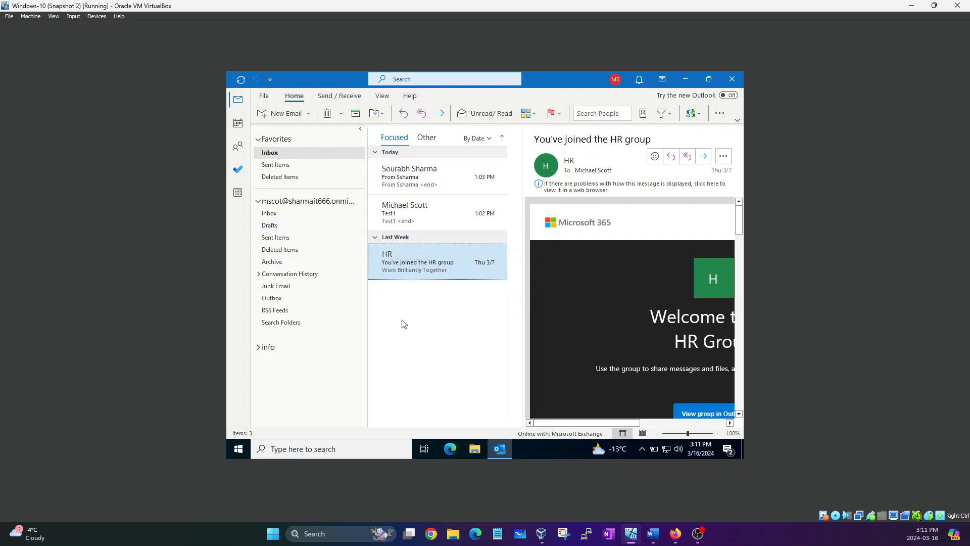
# Open Account Settings from the File page and select the Exchange email account.
pyautogui.click(263, 99)
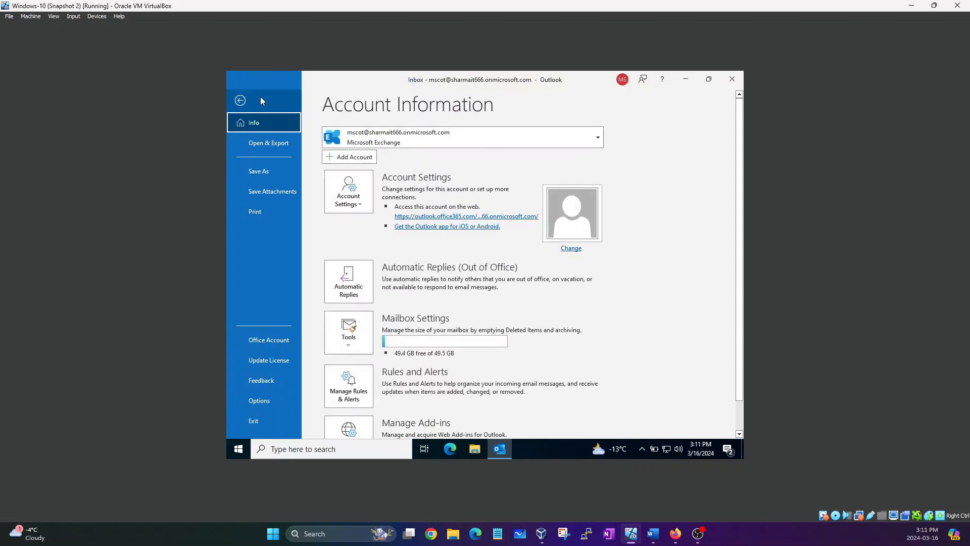
pyautogui.click(362, 206)
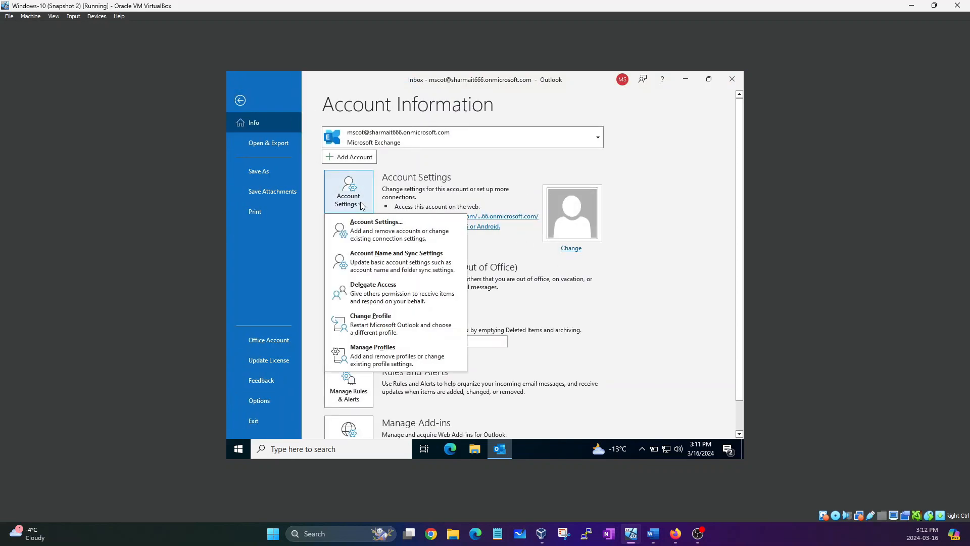
pyautogui.click(371, 231)
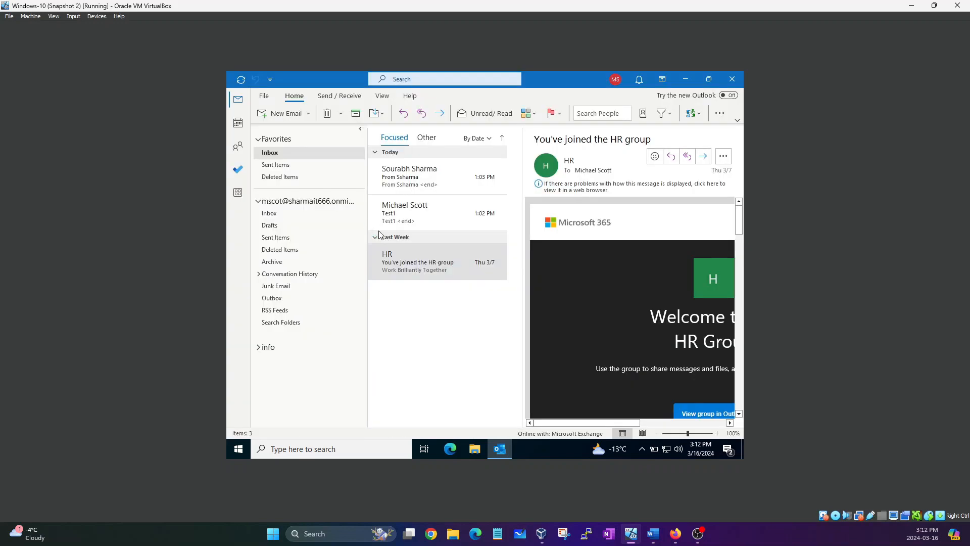
pyautogui.click(375, 233)
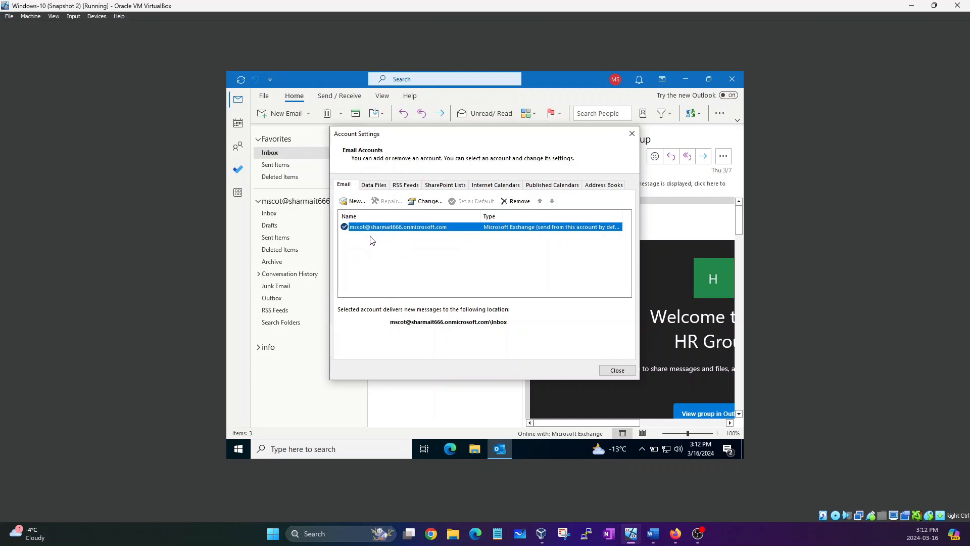
# Open the Exchange account's offline settings, enable Cached Exchange Mode and set the slider to 3 months.
pyautogui.doubleClick(390, 228)
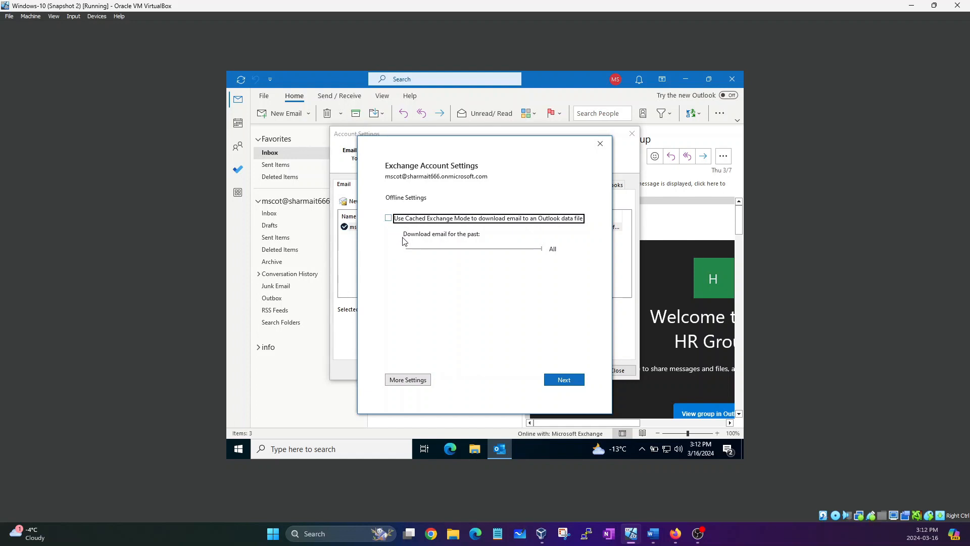
pyautogui.click(389, 218)
pyautogui.moveTo(444, 251); pyautogui.dragTo(477, 254)
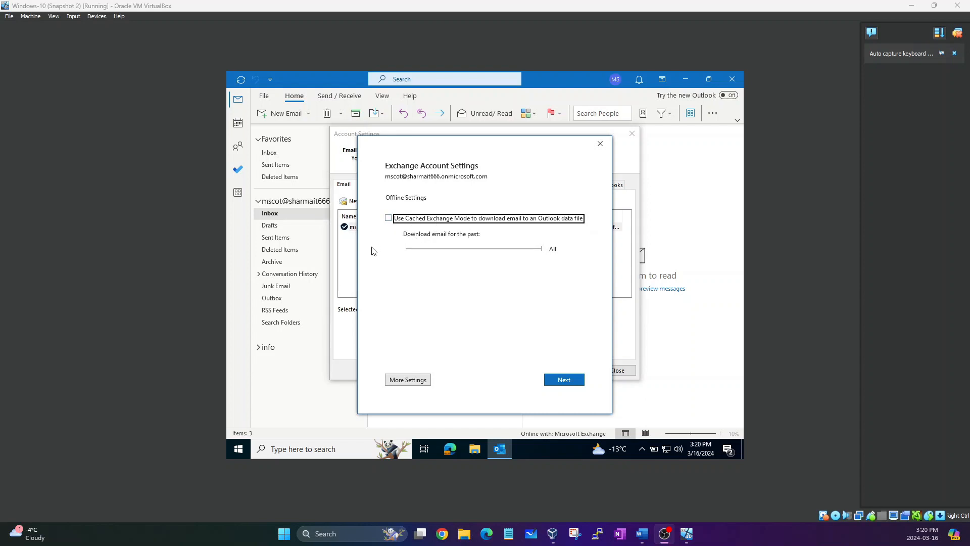
# Keep Cached Exchange Mode on and move the download slider from 3 months to 1 year.
pyautogui.click(453, 251)
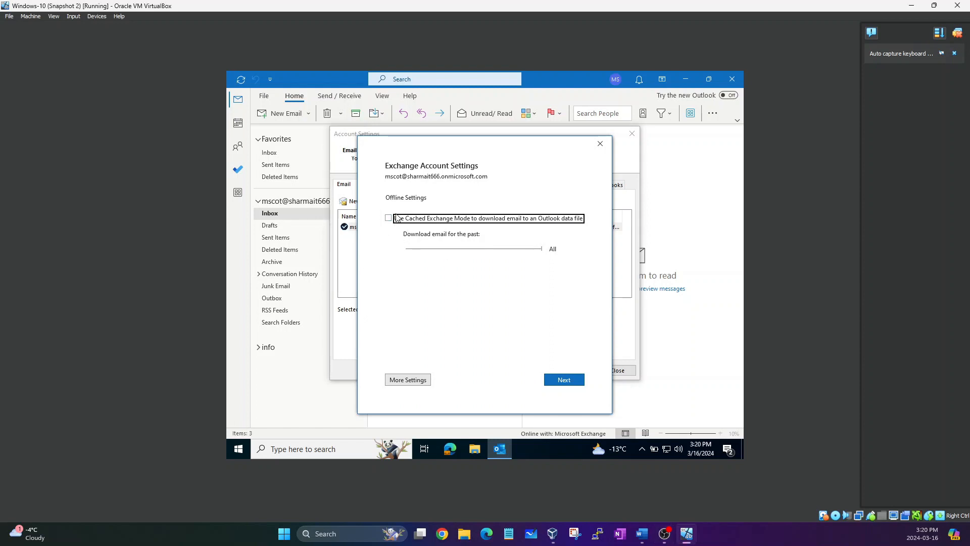
pyautogui.click(397, 217)
pyautogui.click(455, 251)
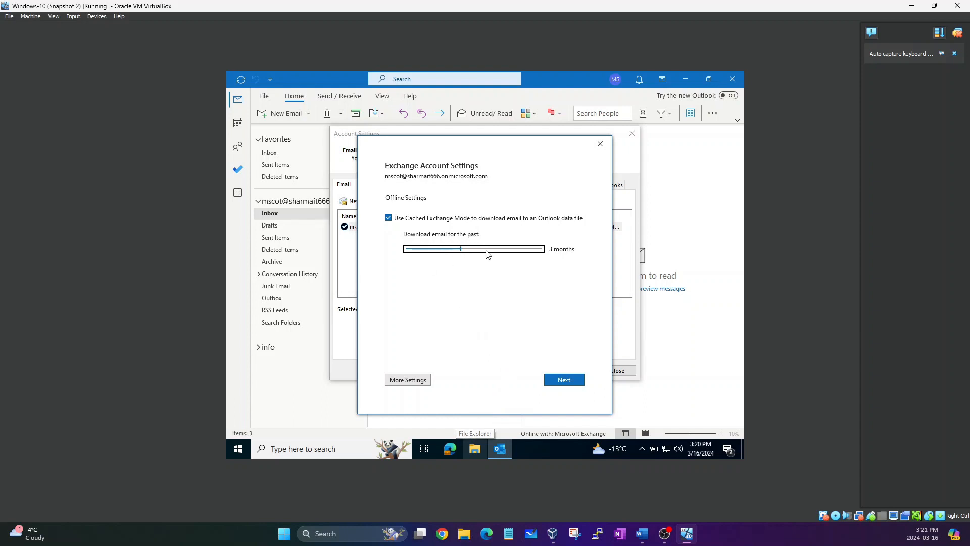
pyautogui.click(543, 251)
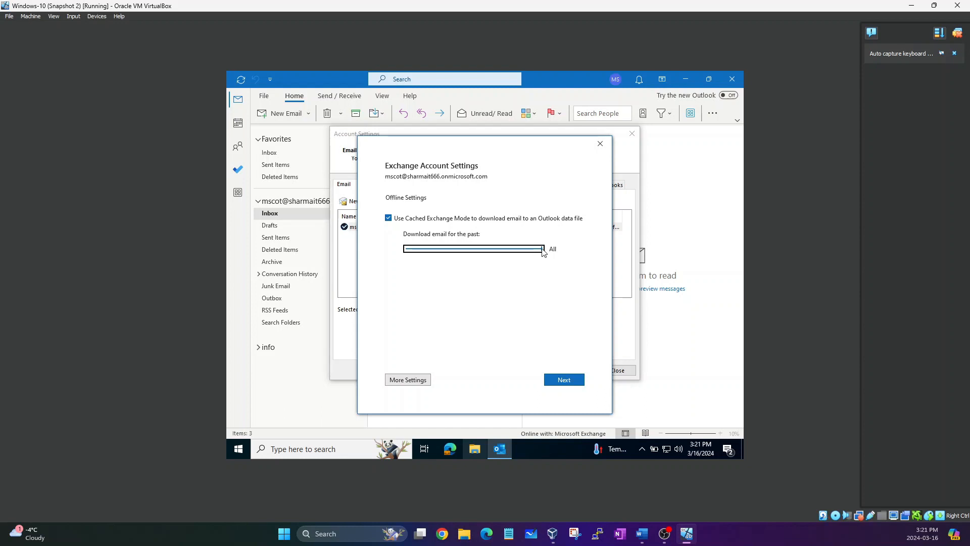
pyautogui.moveTo(543, 251)
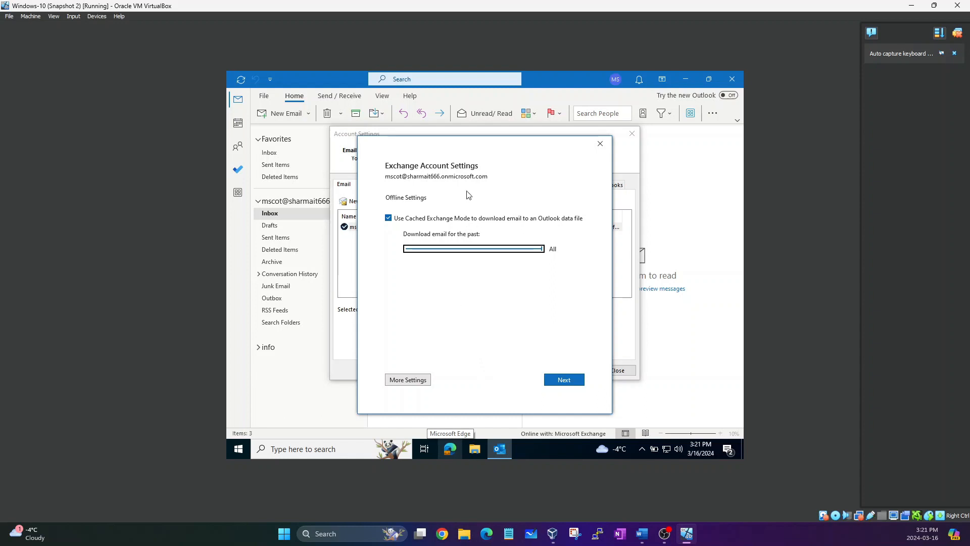
pyautogui.click(480, 249)
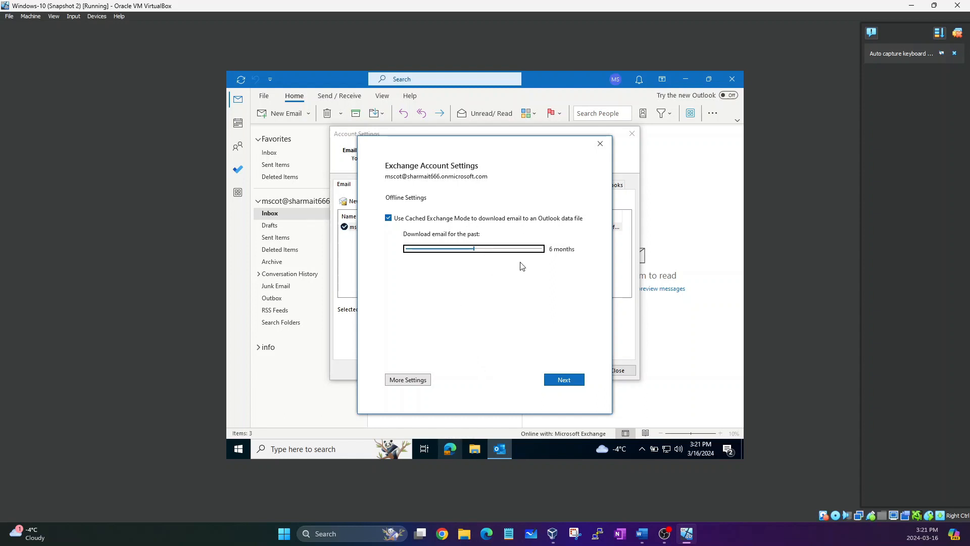
pyautogui.click(493, 251)
pyautogui.click(480, 250)
pyautogui.click(484, 250)
# Apply the 1-year setting, close the confirmation and Account Settings, then close Outlook to restart.
pyautogui.click(563, 380)
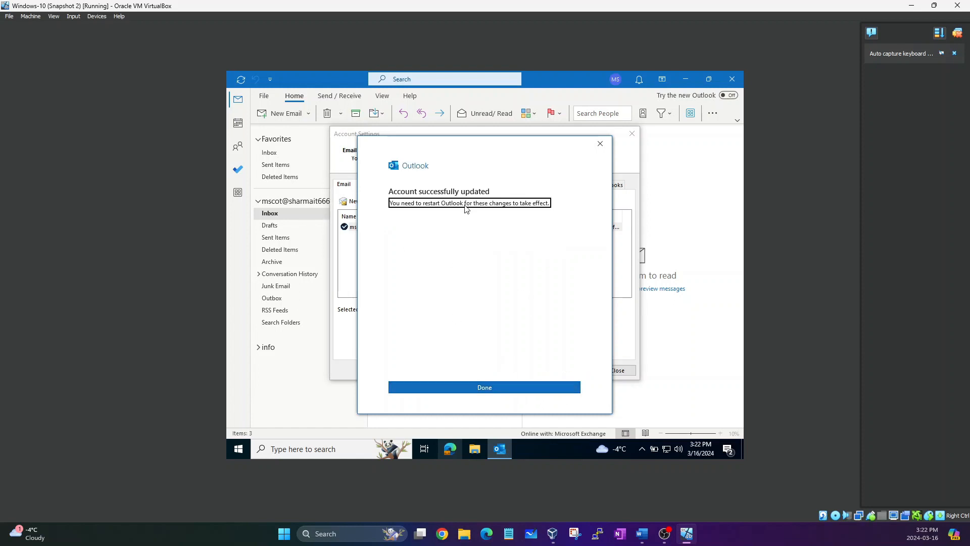
pyautogui.click(450, 388)
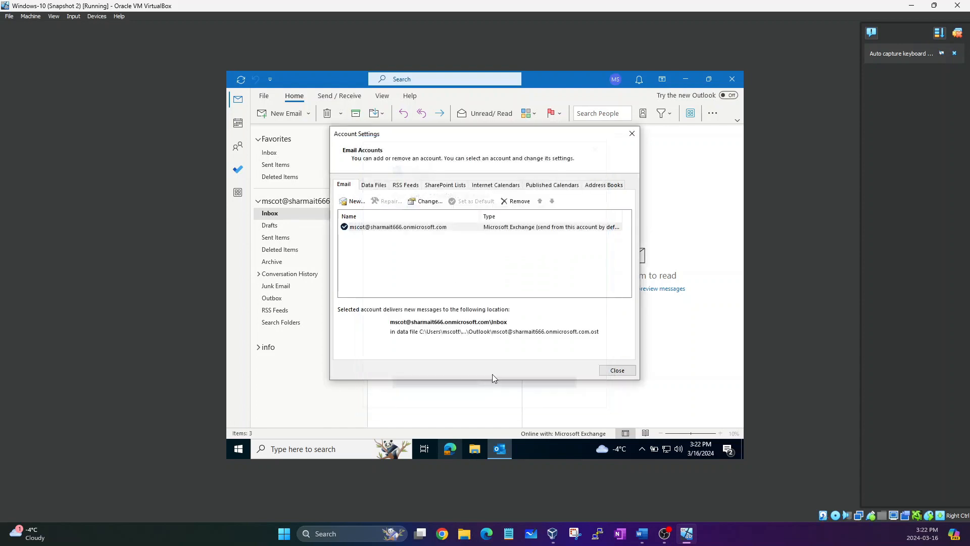
pyautogui.click(616, 370)
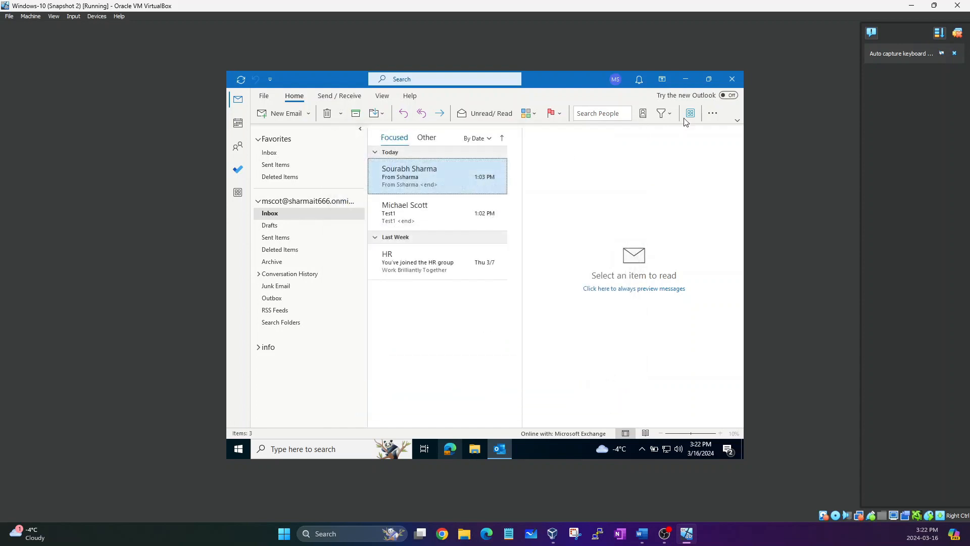
pyautogui.click(729, 78)
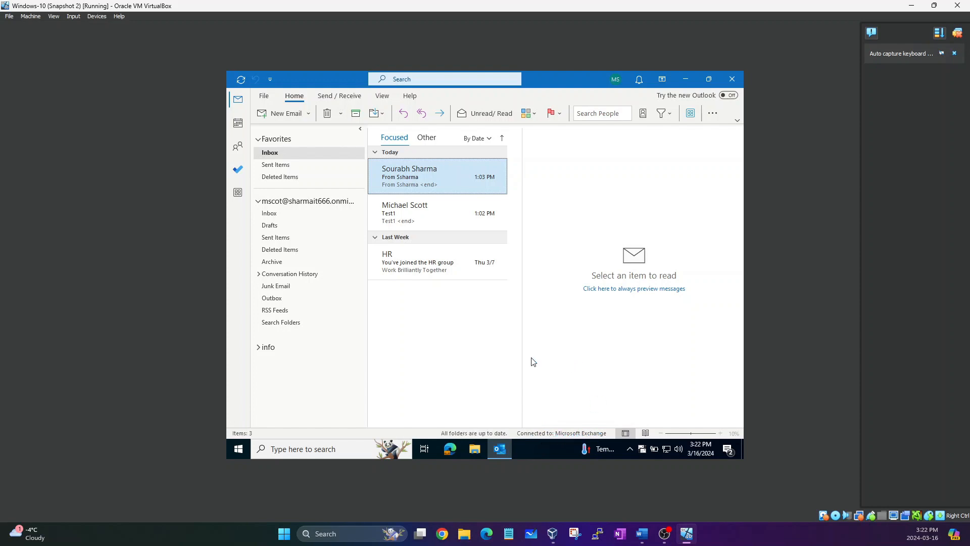
# Dismiss the To Do and OneDrive pop-ups and check the Drafts, Sent Items and Inbox folders.
pyautogui.click(375, 227)
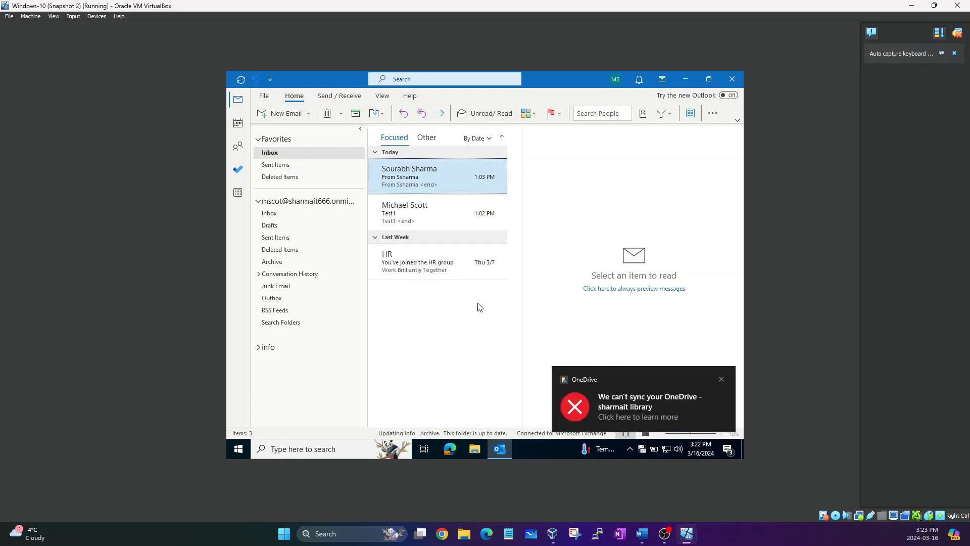
pyautogui.click(720, 379)
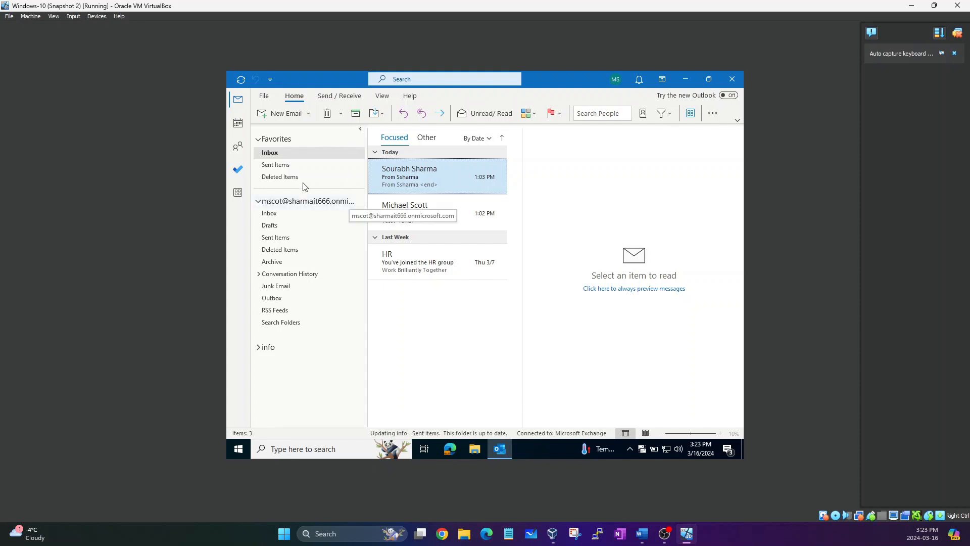
pyautogui.click(290, 225)
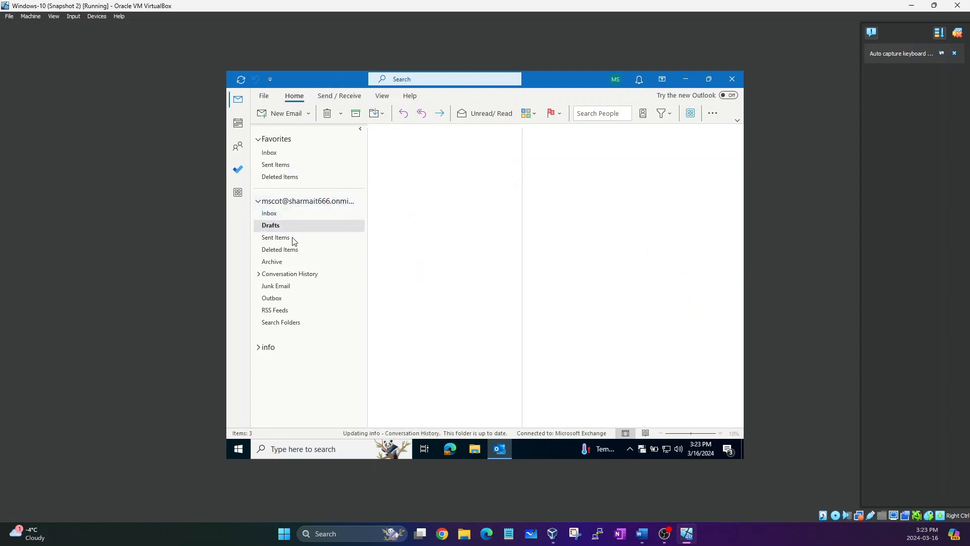
pyautogui.click(293, 239)
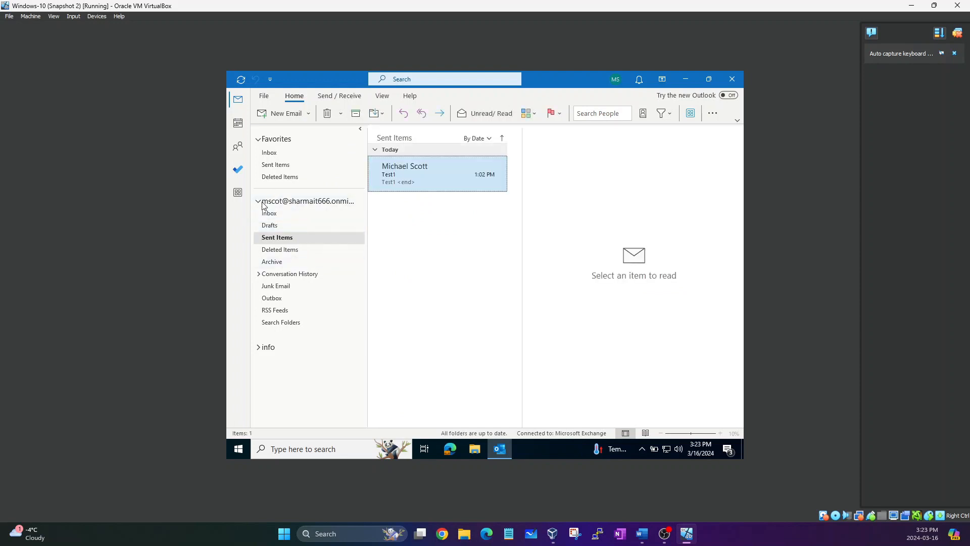
pyautogui.click(270, 214)
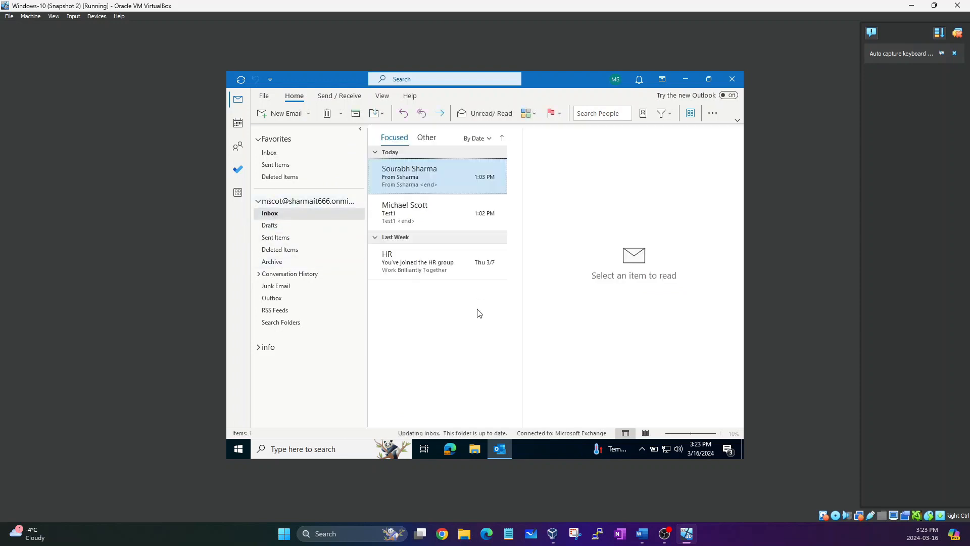
pyautogui.click(410, 267)
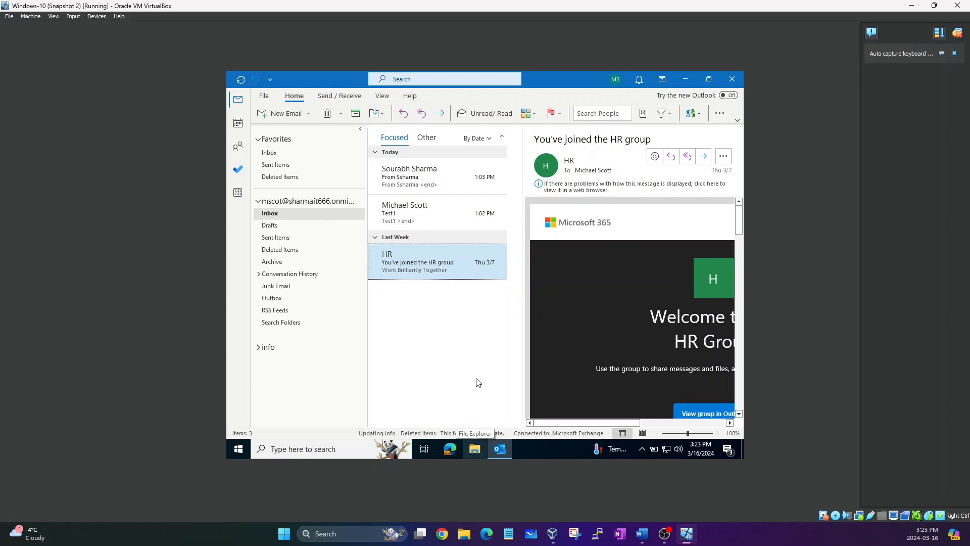
pyautogui.click(430, 212)
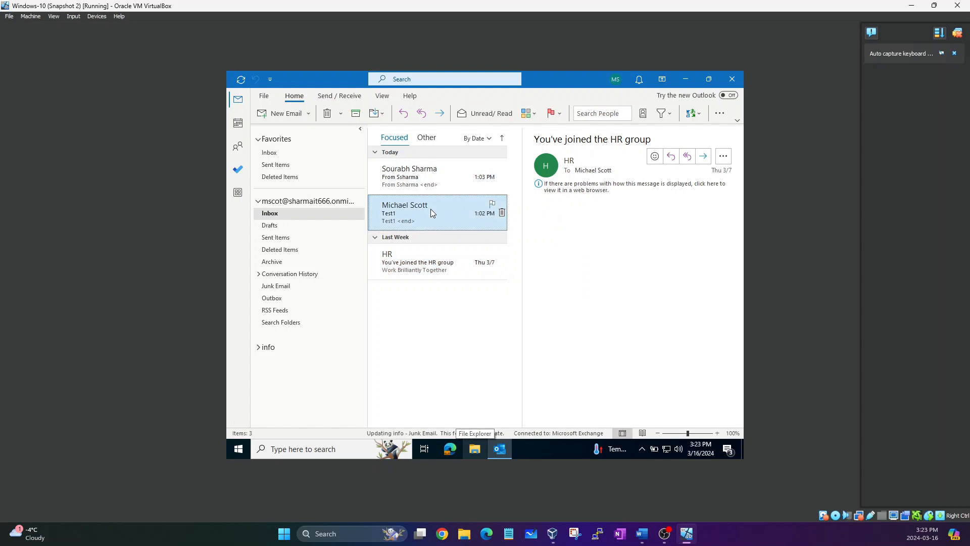
pyautogui.click(449, 180)
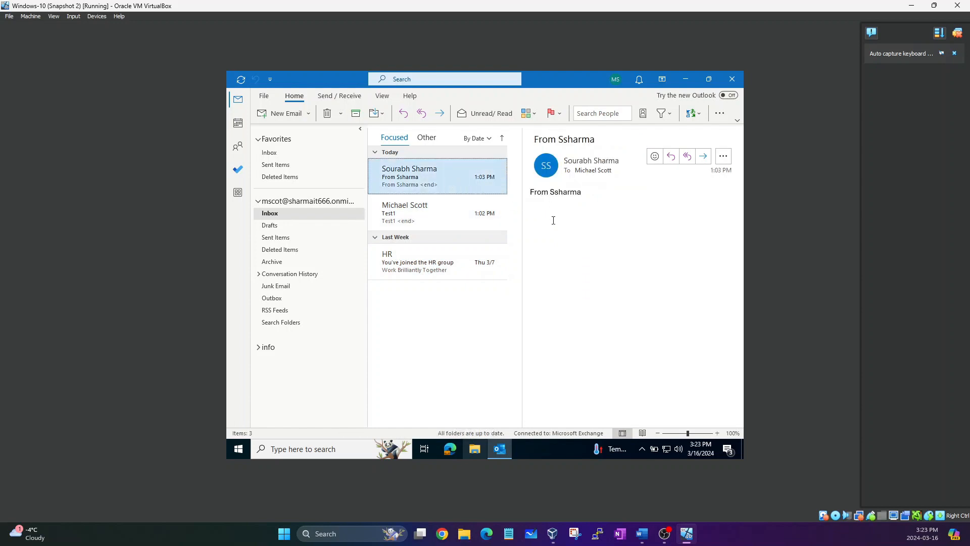
pyautogui.click(444, 272)
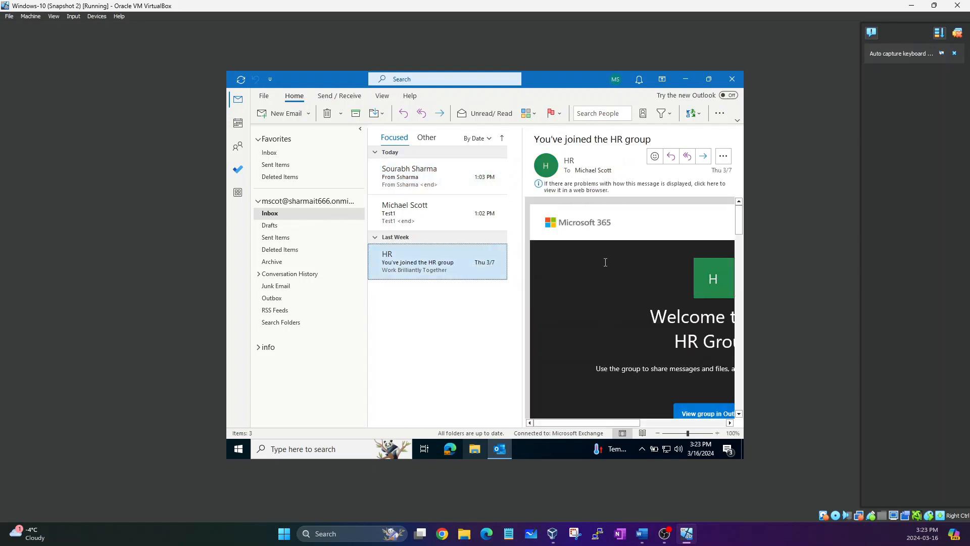
pyautogui.click(438, 209)
pyautogui.click(429, 179)
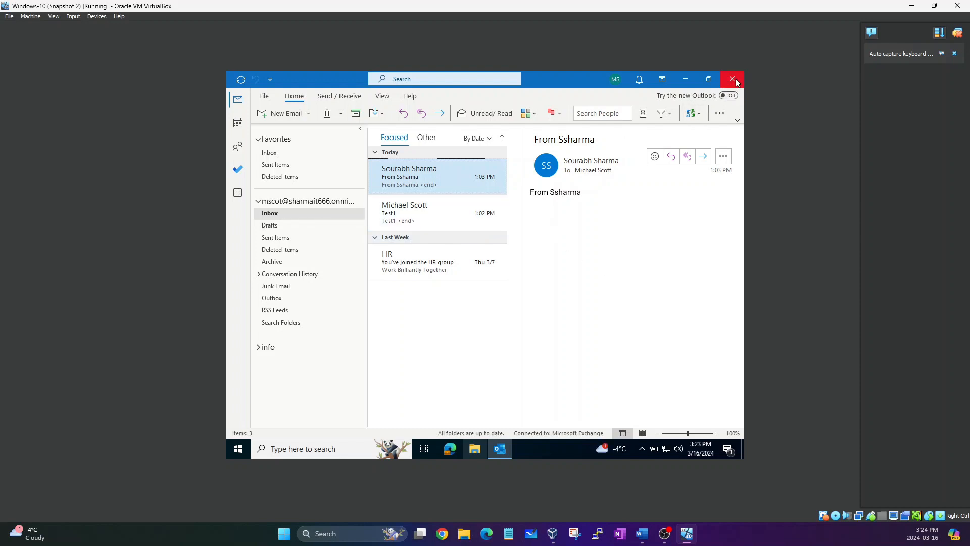
# Close Outlook and launch Control Panel by running control.exe from the Run dialog.
pyautogui.click(733, 79)
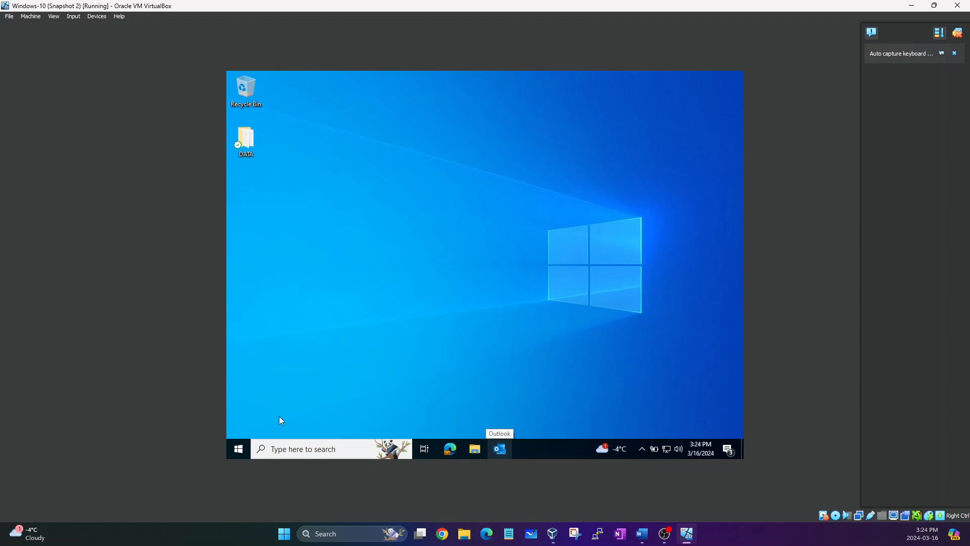
pyautogui.press('super+r')
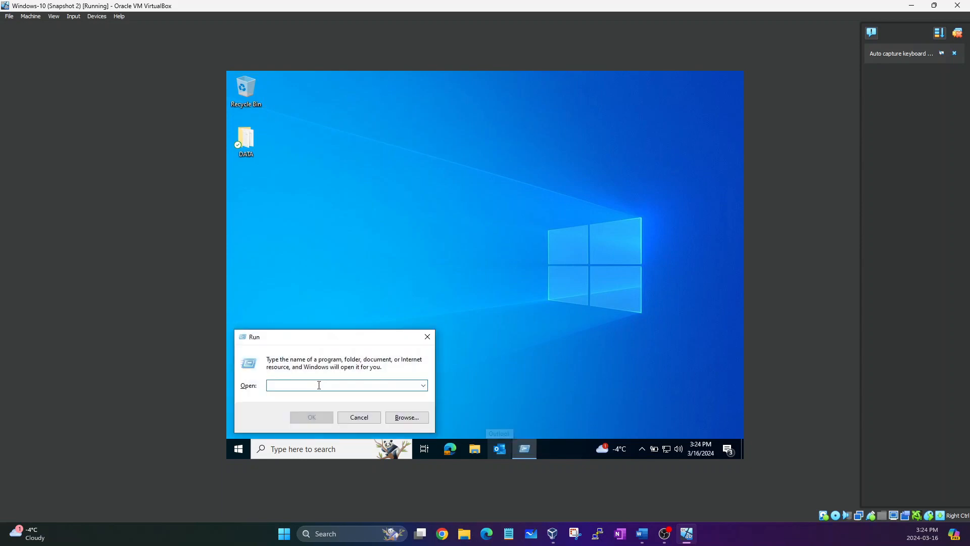
pyautogui.write('control.exe')
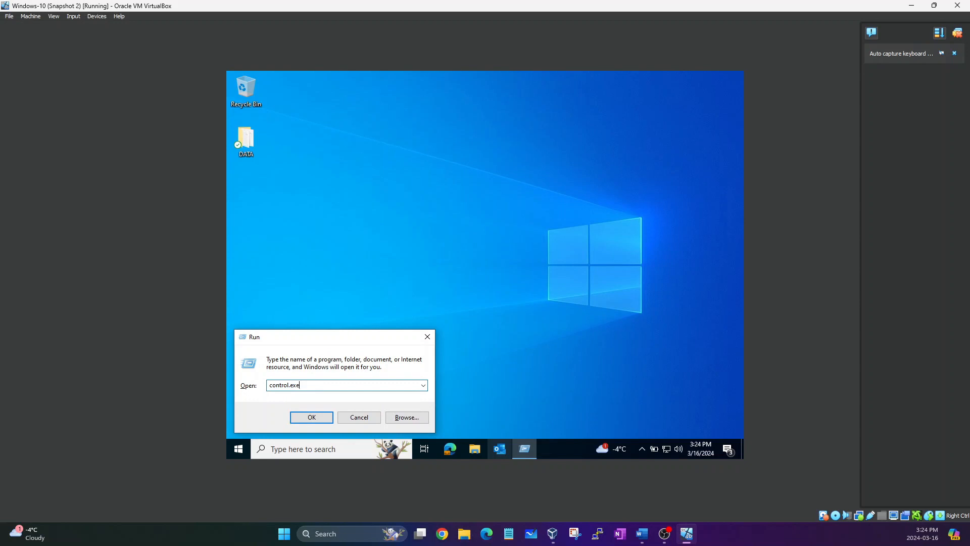
pyautogui.press('Return')
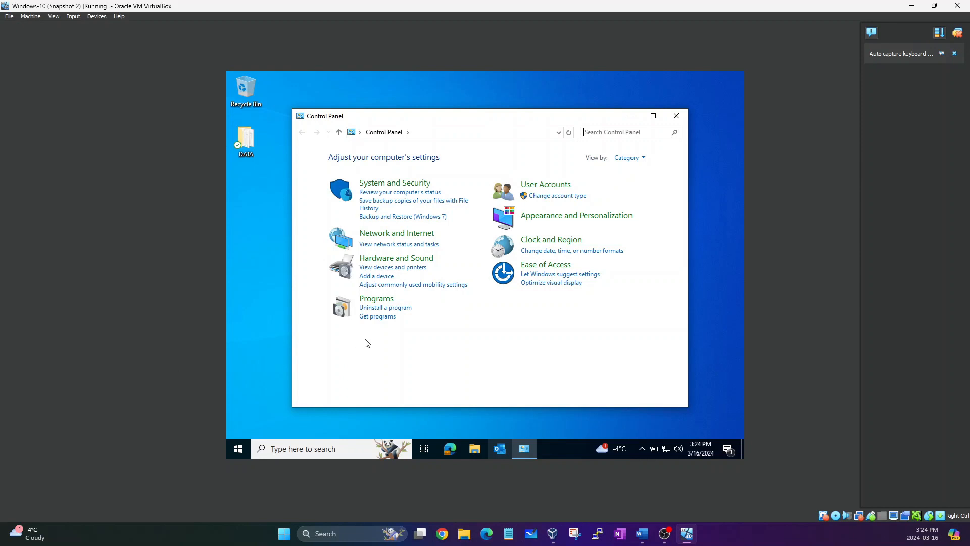
# Search Control Panel for 'mail' and open Mail (Microsoft Outlook) (32-bit) setup.
pyautogui.press('super+s')
pyautogui.write('r')
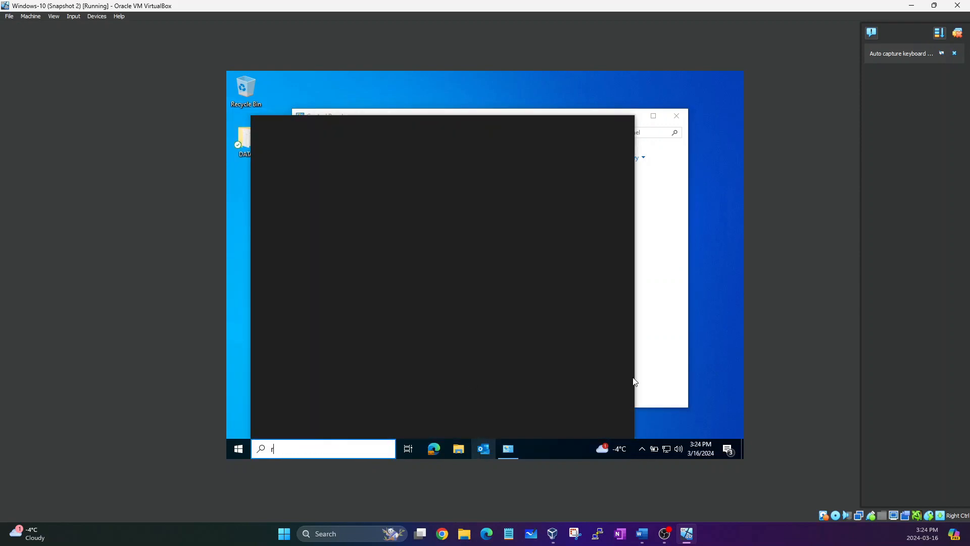
pyautogui.click(666, 379)
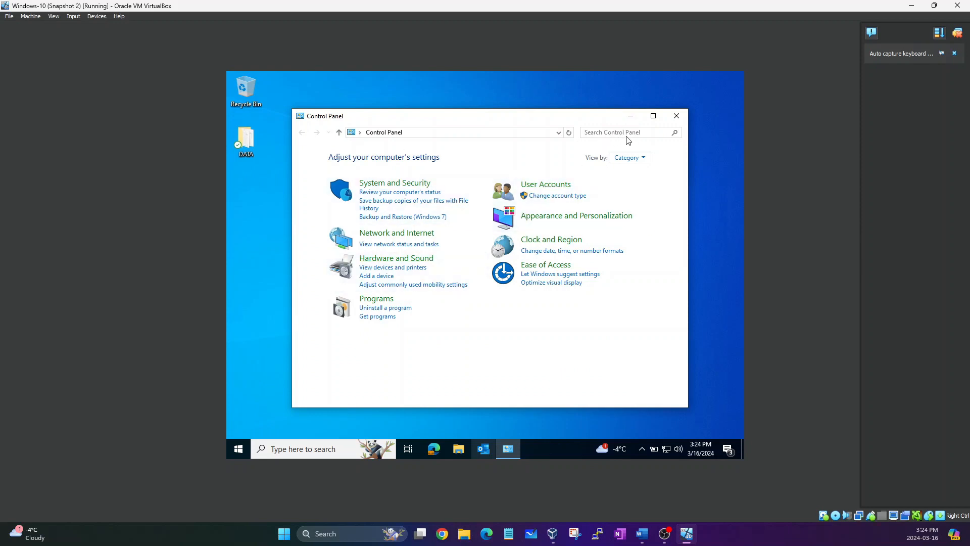
pyautogui.click(607, 132)
pyautogui.write('mail')
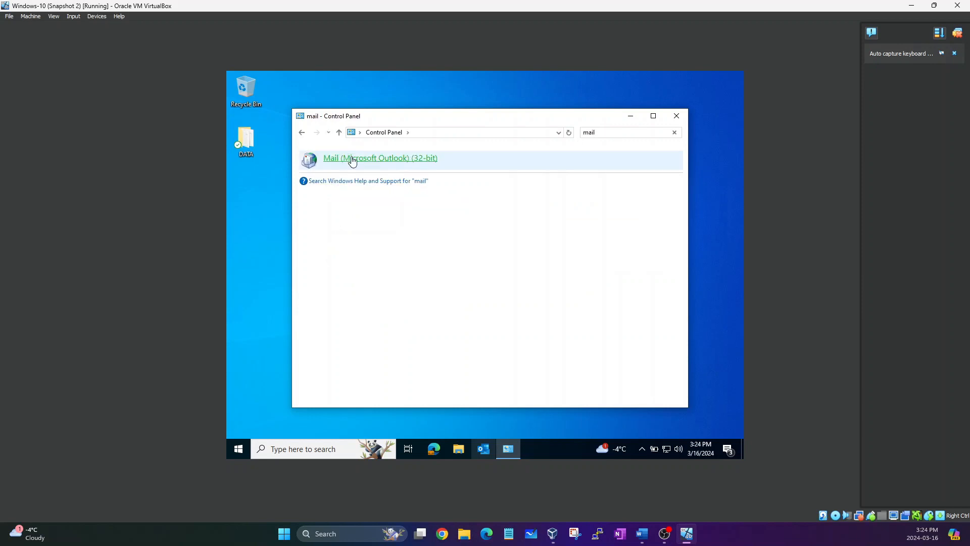
pyautogui.click(378, 165)
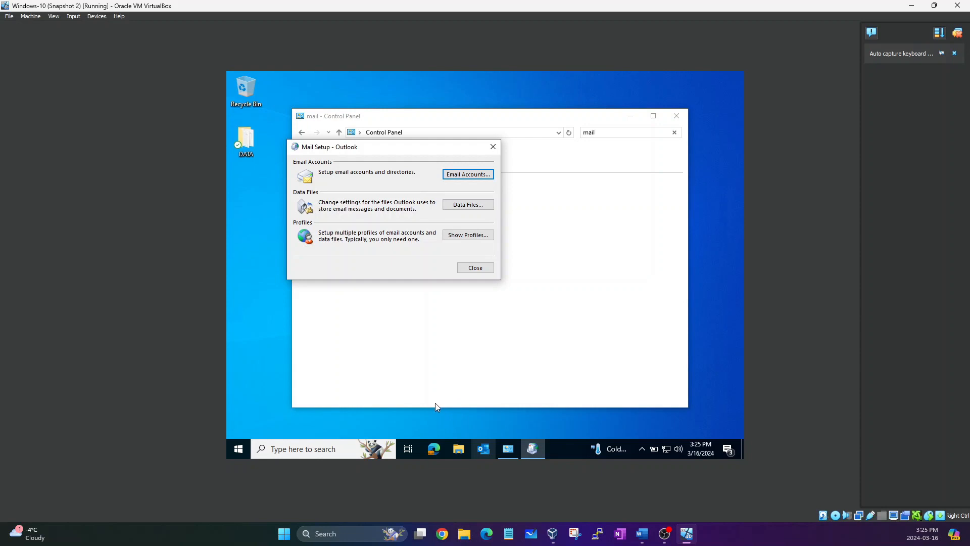
# In File Explorer, browse to C:\Users and open the Outlook user's profile folder.
pyautogui.click(459, 453)
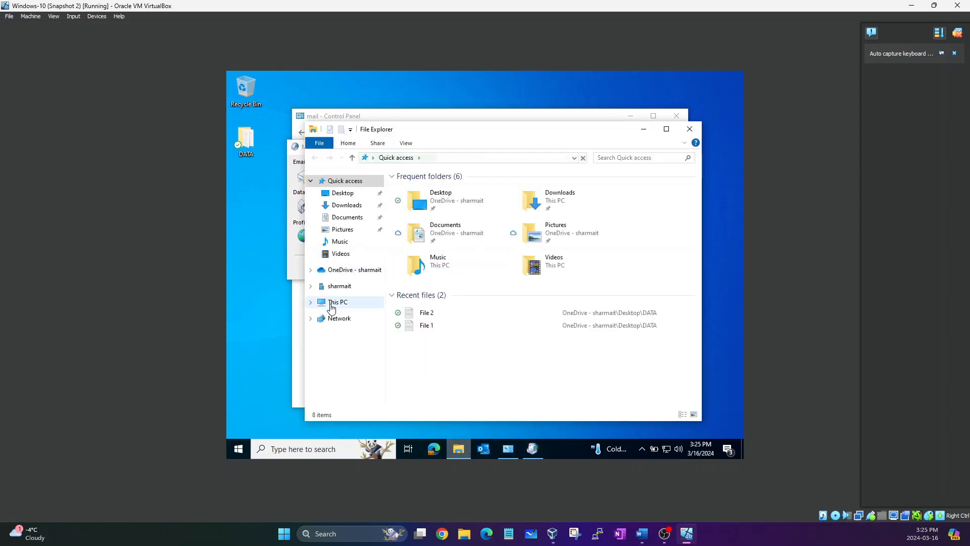
pyautogui.click(331, 305)
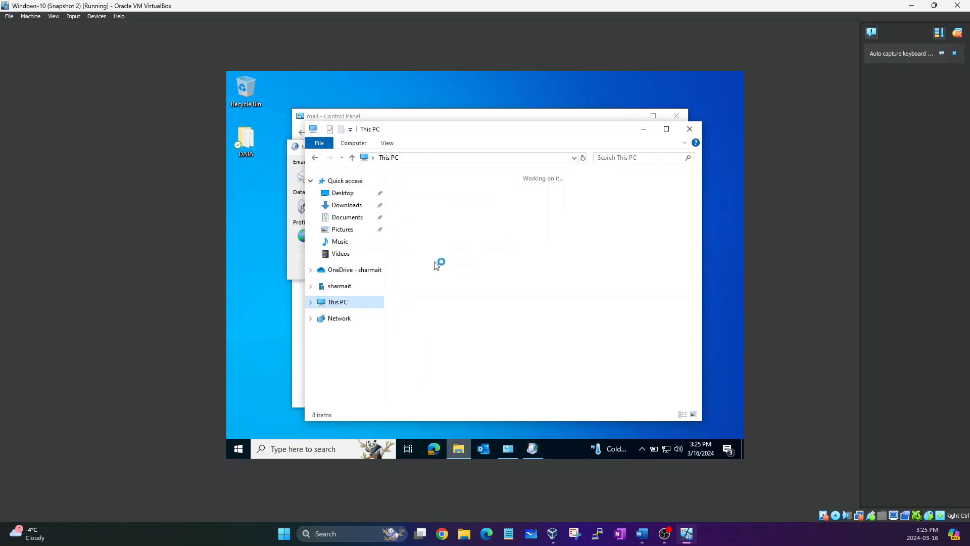
pyautogui.doubleClick(454, 329)
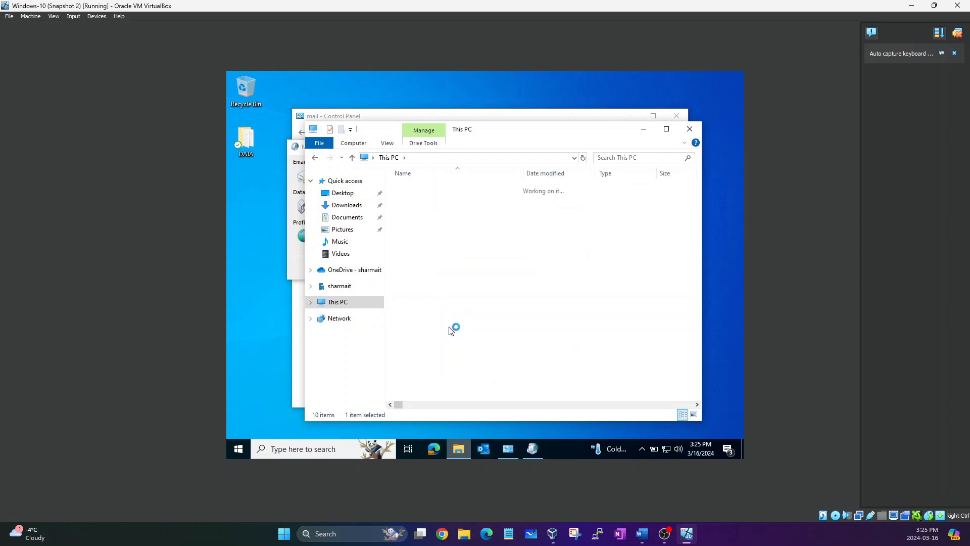
pyautogui.doubleClick(413, 219)
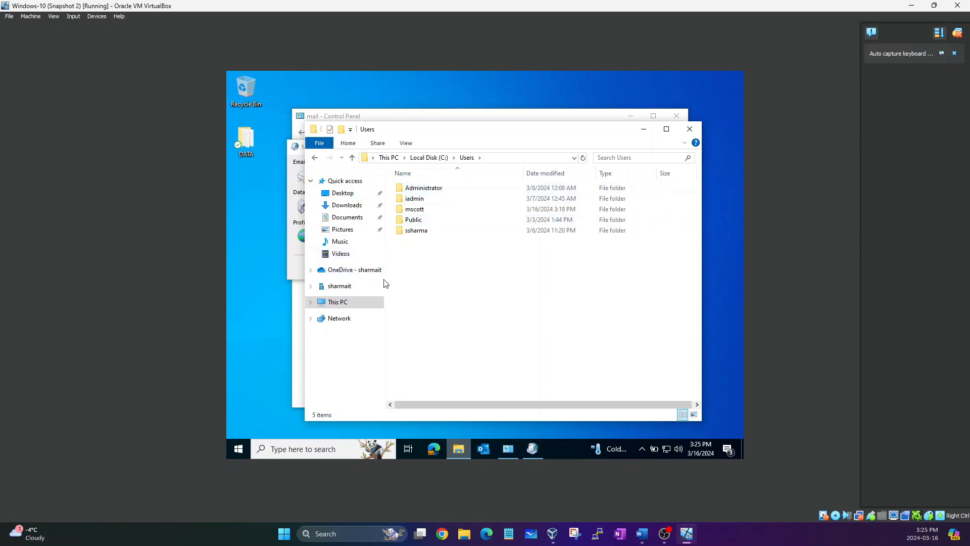
pyautogui.click(424, 209)
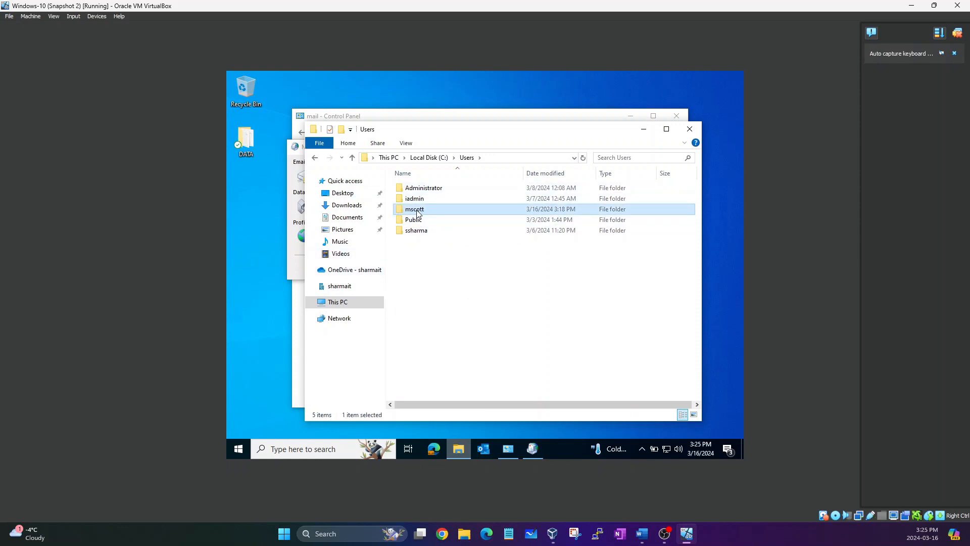
pyautogui.doubleClick(416, 211)
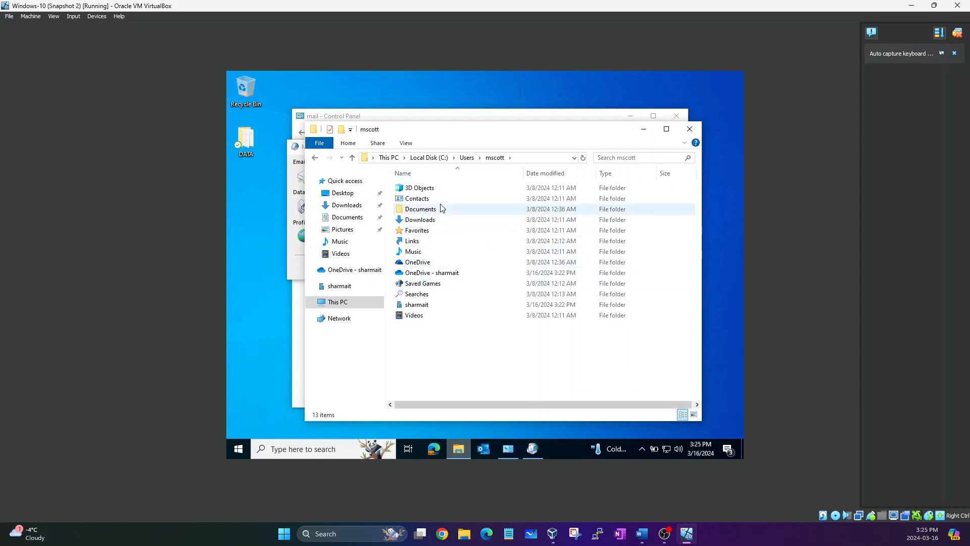
# Turn on Hidden items in the View settings and select the AppData folder.
pyautogui.click(406, 144)
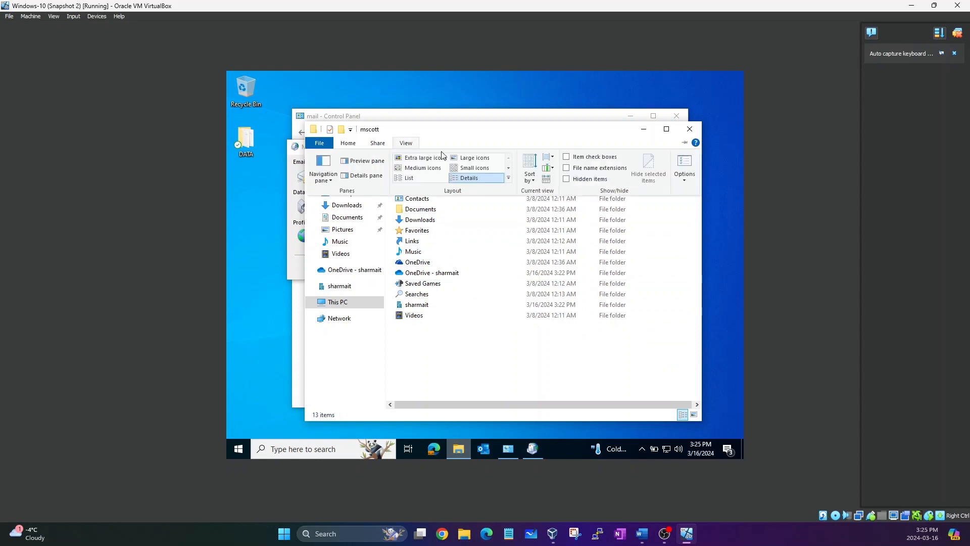
pyautogui.click(567, 179)
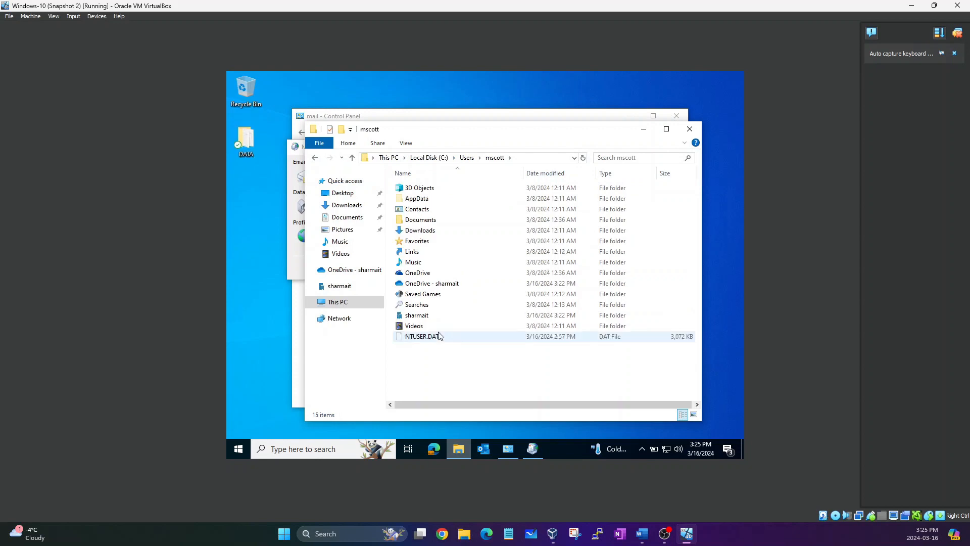
pyautogui.click(421, 202)
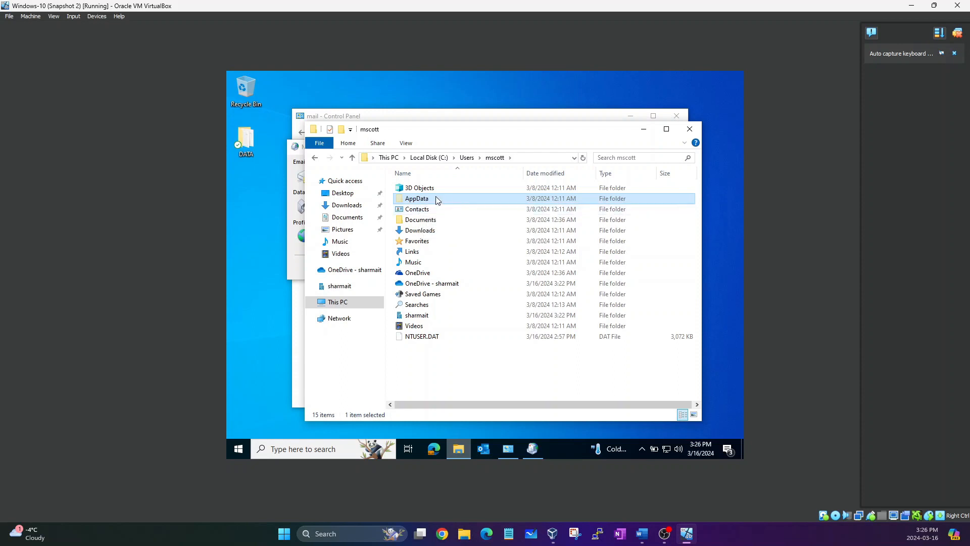
# Drill into AppData > Local > Microsoft and open the Outlook folder.
pyautogui.doubleClick(426, 200)
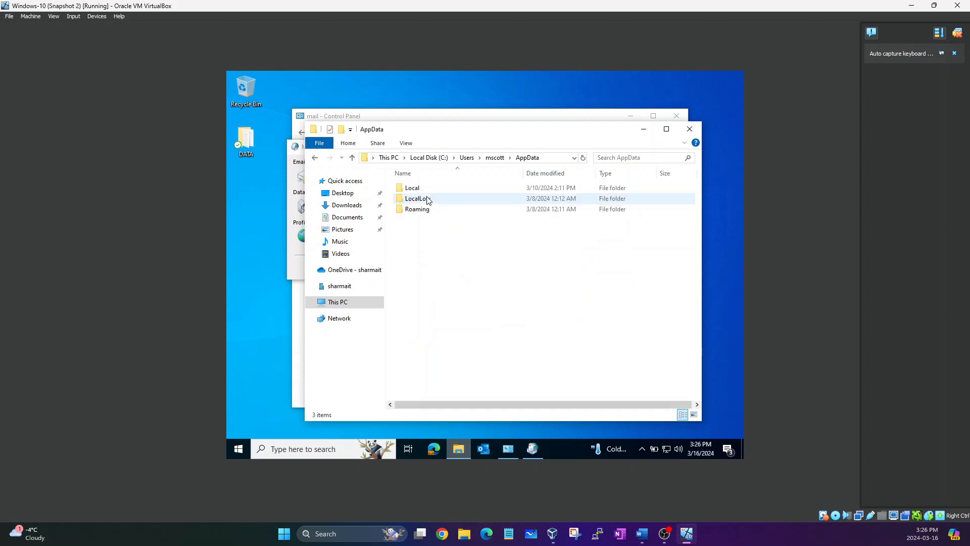
pyautogui.doubleClick(420, 189)
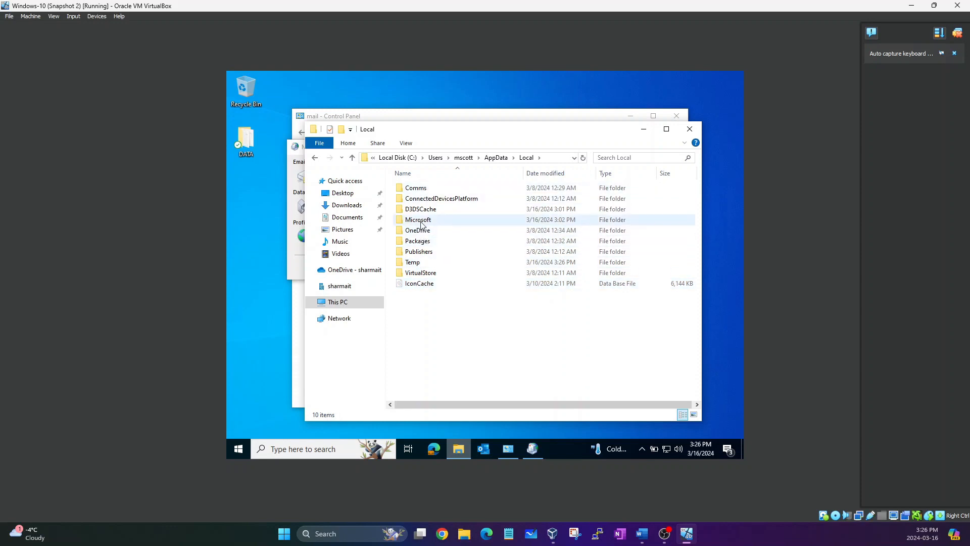
pyautogui.click(428, 220)
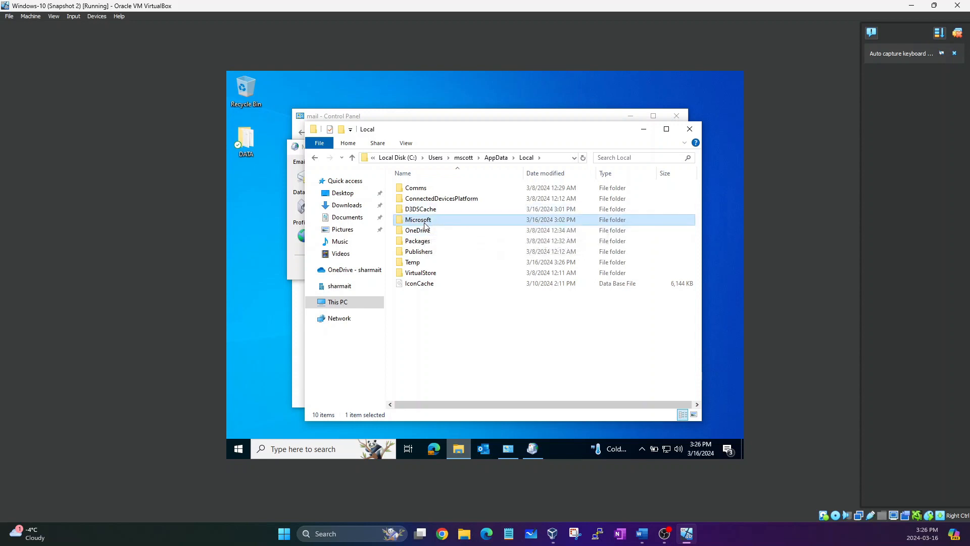
pyautogui.doubleClick(424, 222)
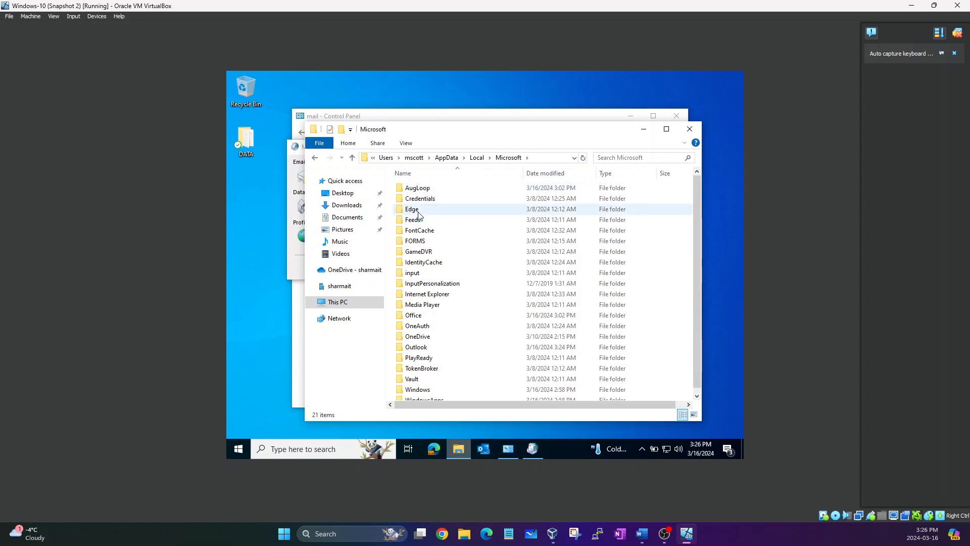
pyautogui.click(419, 215)
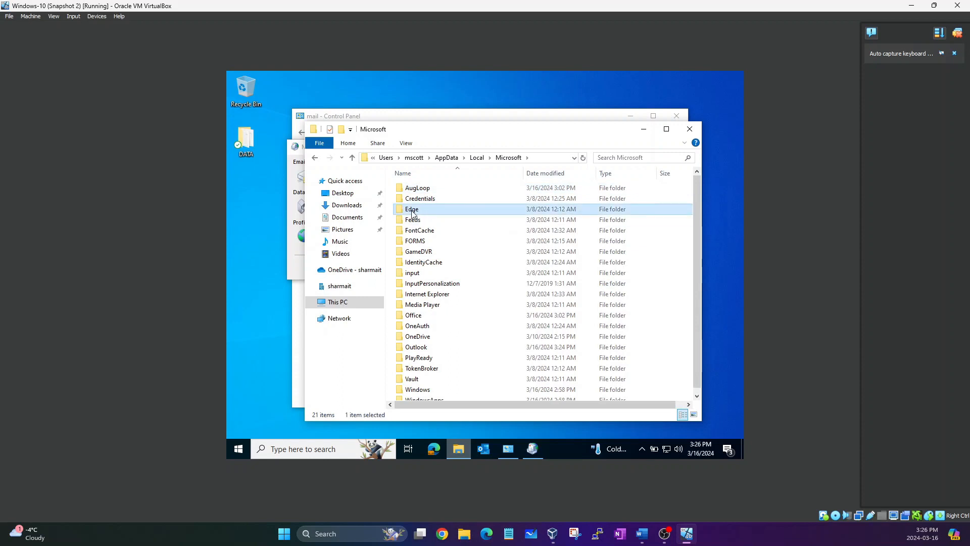
pyautogui.press('Up')
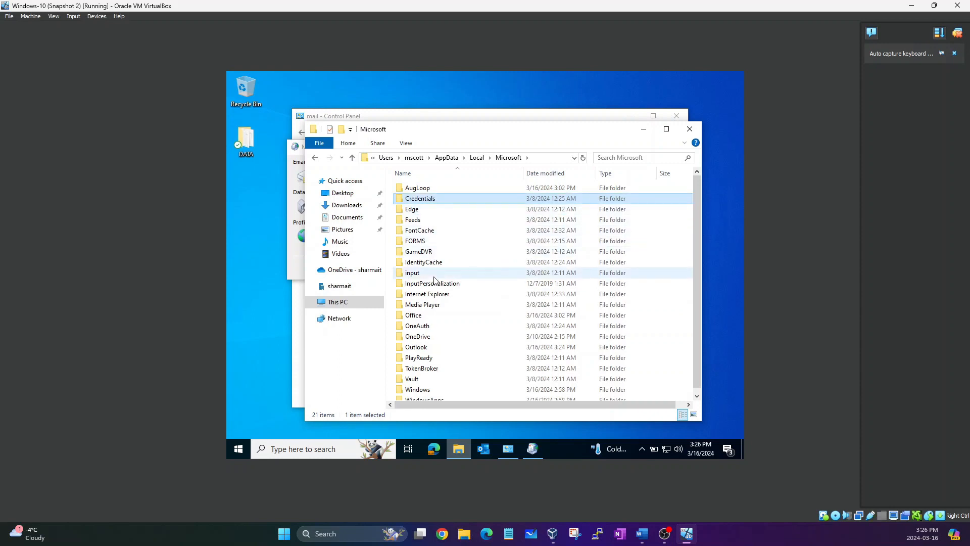
pyautogui.click(417, 350)
pyautogui.doubleClick(417, 349)
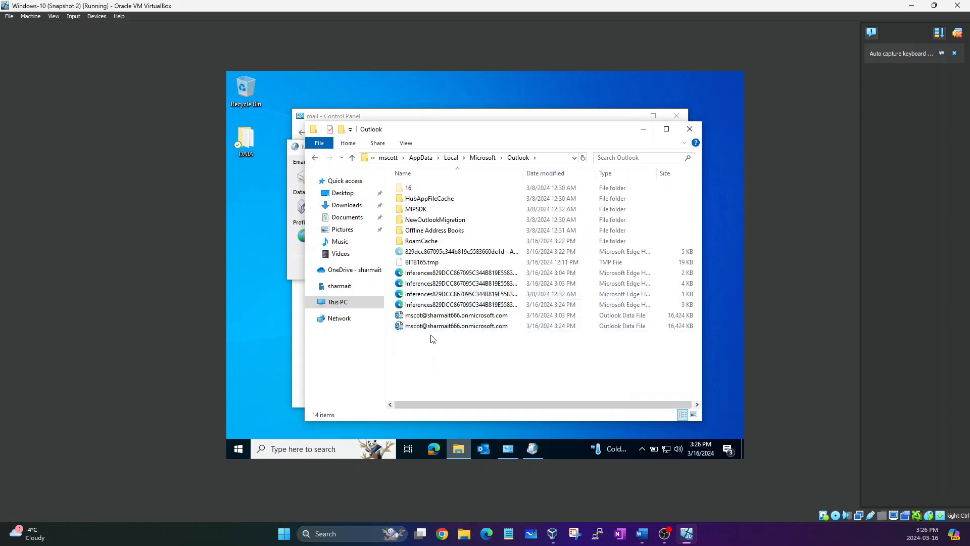
pyautogui.moveTo(432, 342); pyautogui.dragTo(426, 175)
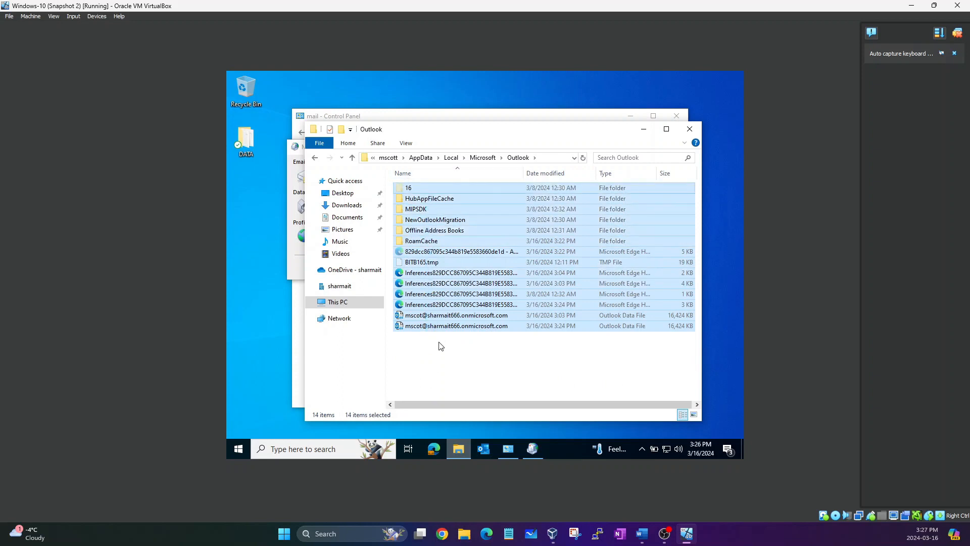
pyautogui.click(439, 350)
pyautogui.moveTo(440, 338); pyautogui.dragTo(439, 314)
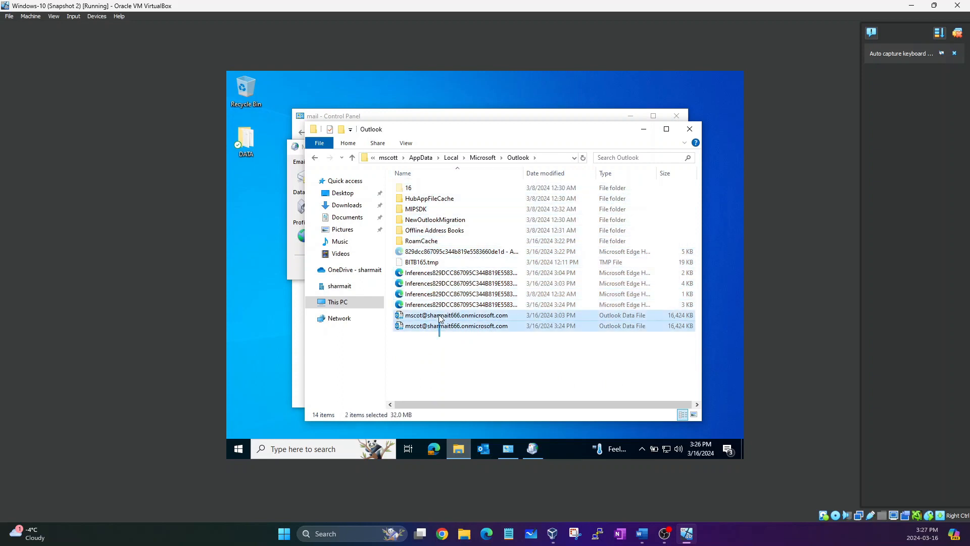
pyautogui.click(429, 353)
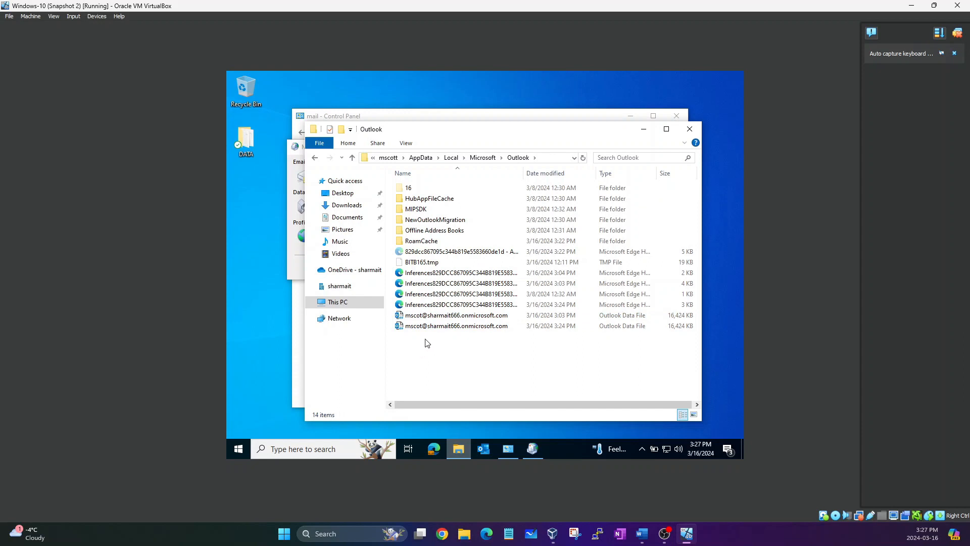
pyautogui.click(621, 318)
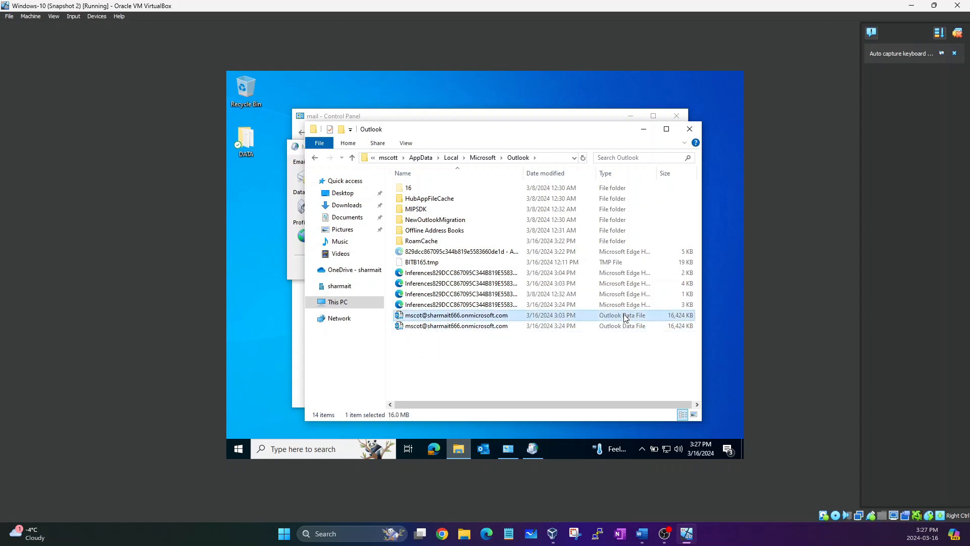
pyautogui.click(550, 326)
pyautogui.click(541, 318)
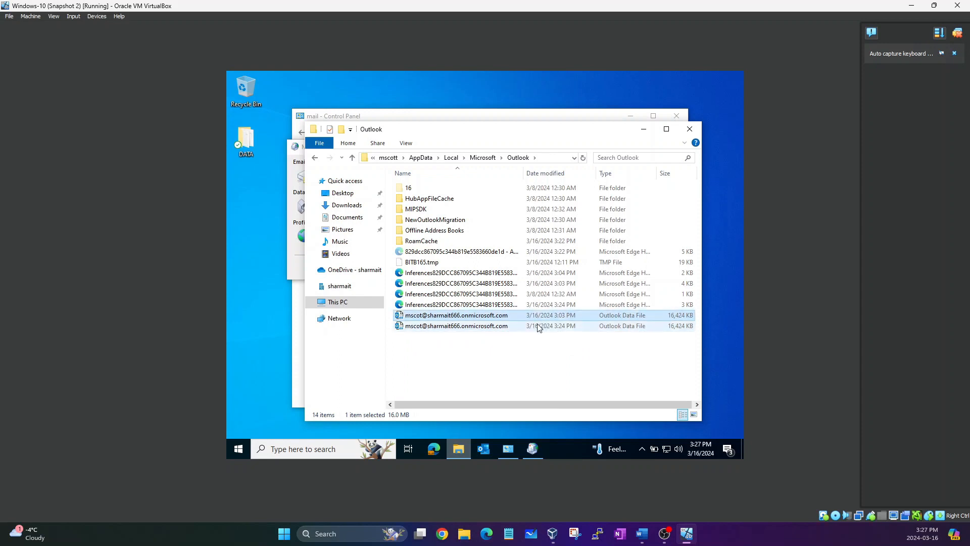
pyautogui.click(509, 326)
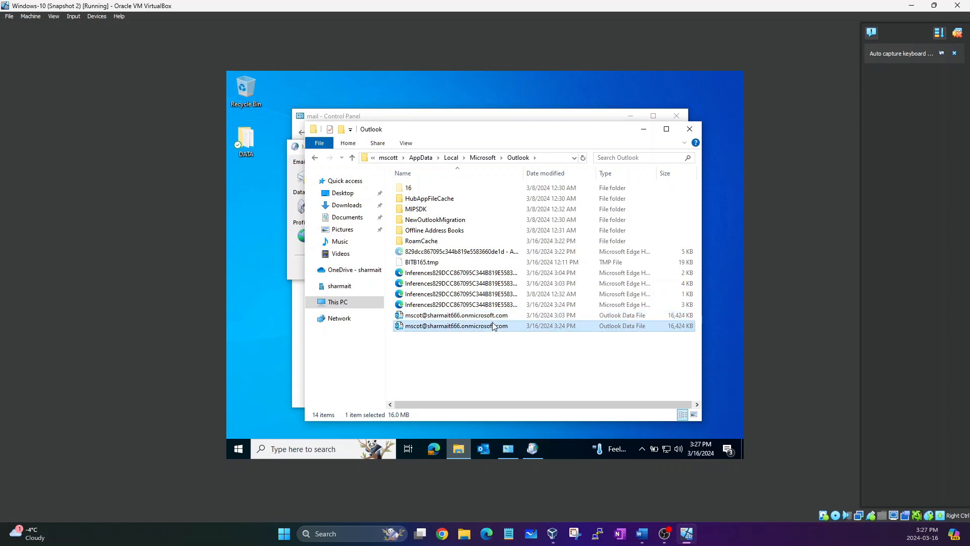
pyautogui.click(479, 345)
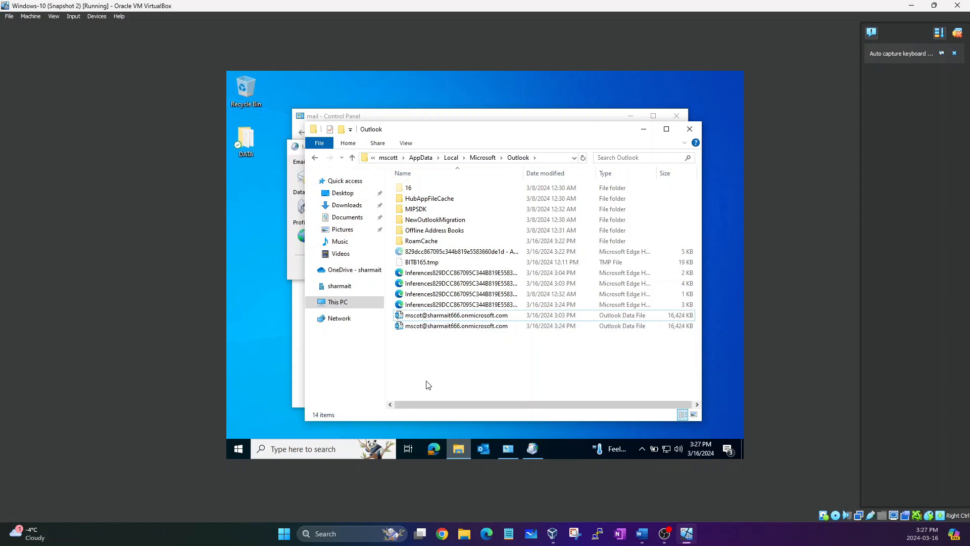
pyautogui.click(445, 315)
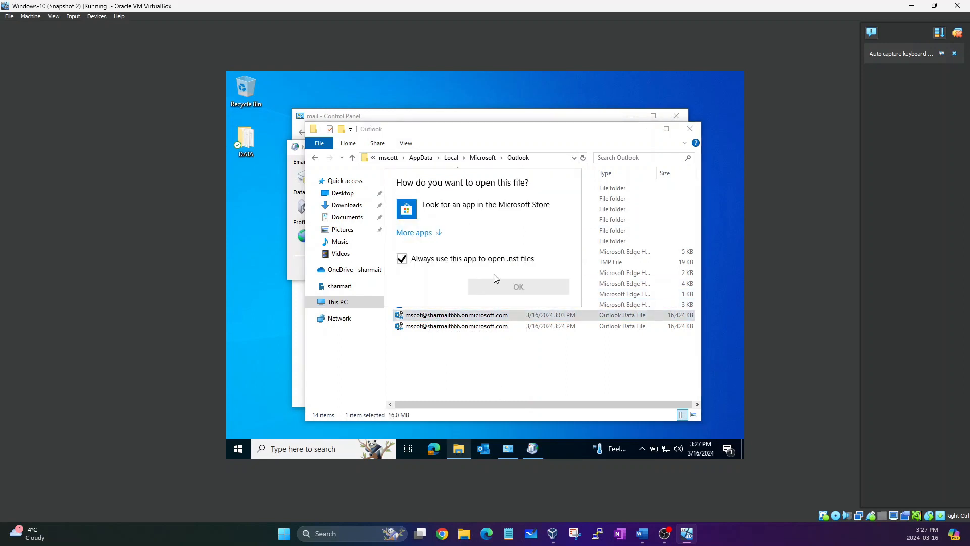
pyautogui.click(524, 380)
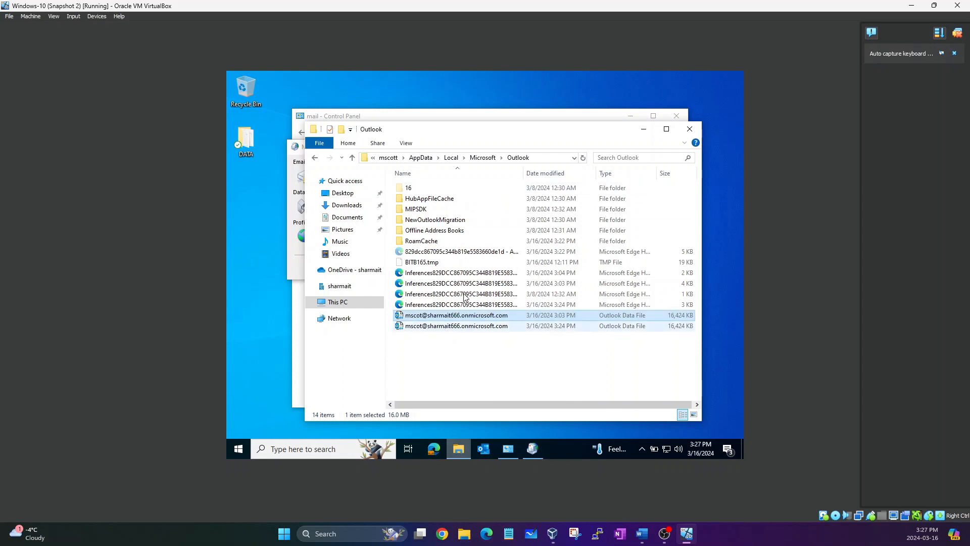
# Turn on File name extensions in the View settings and select the .ost data file.
pyautogui.click(406, 146)
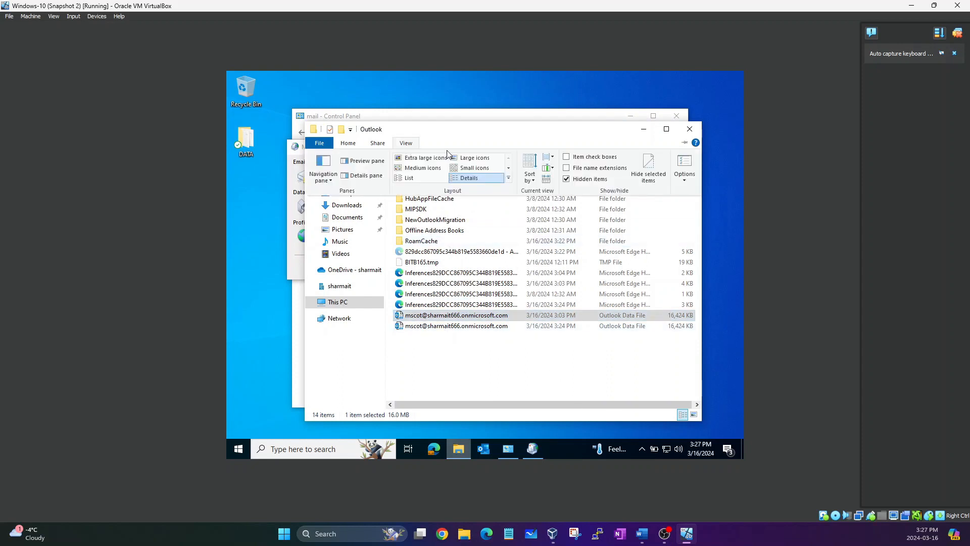
pyautogui.click(567, 168)
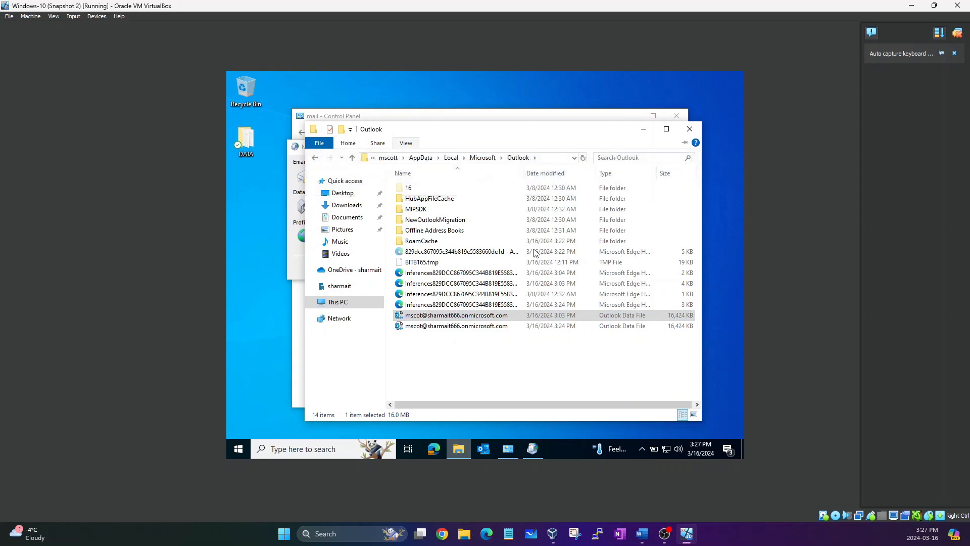
pyautogui.click(498, 327)
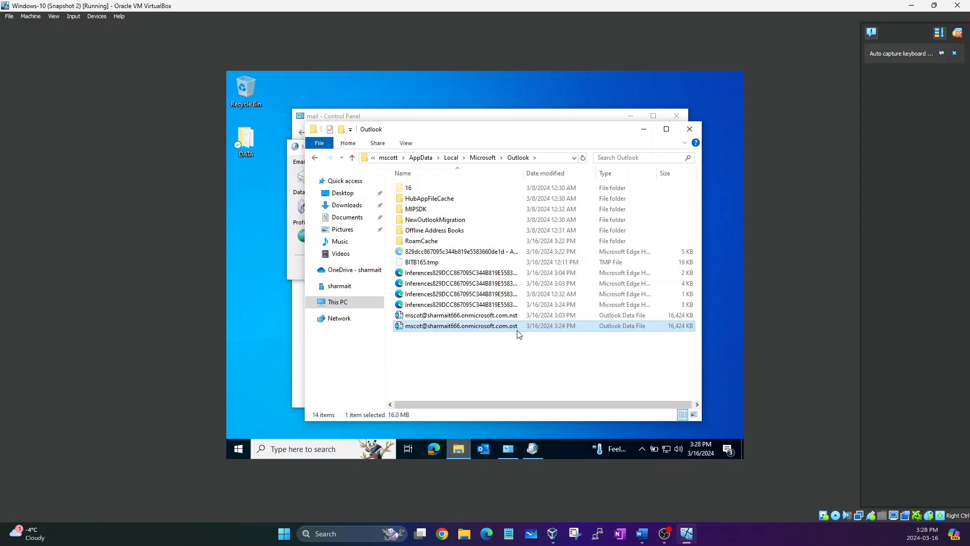
pyautogui.click(507, 362)
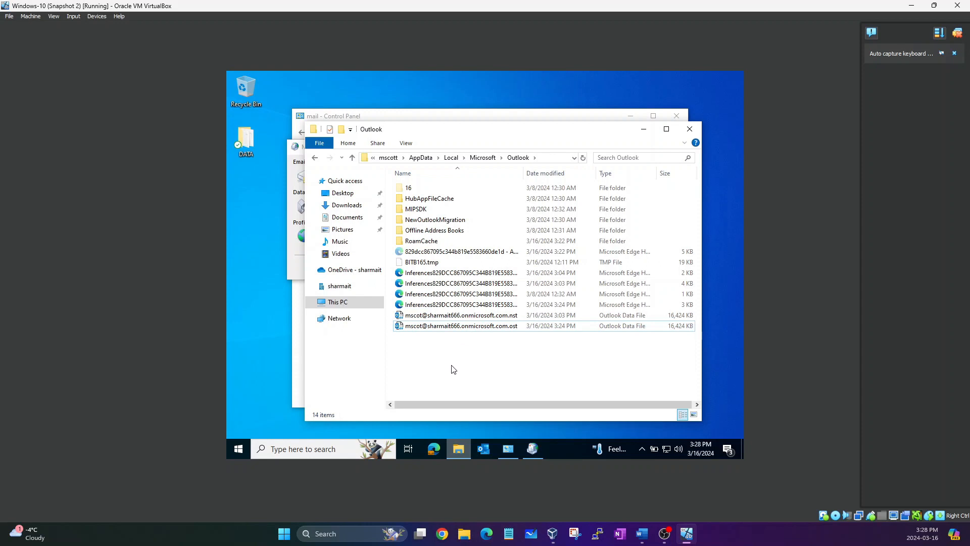
pyautogui.click(440, 328)
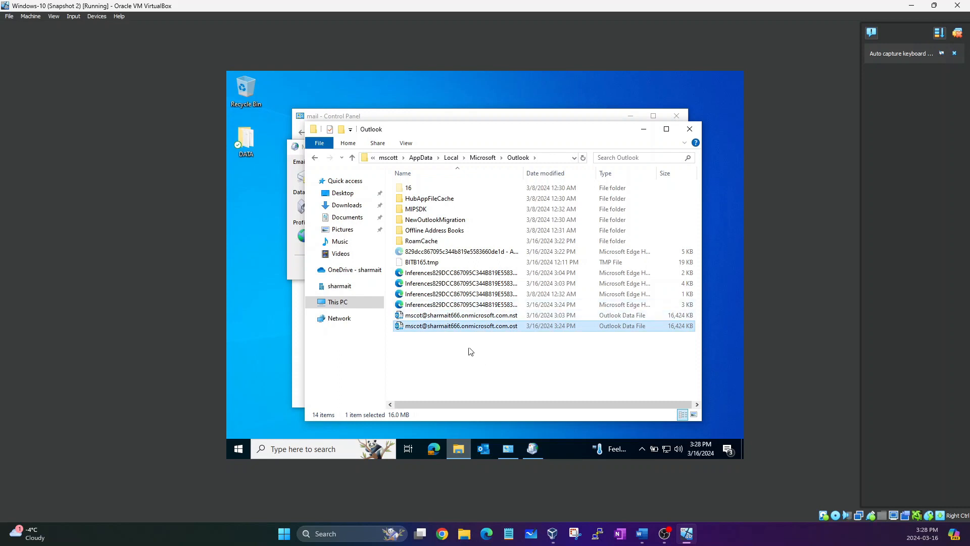
pyautogui.moveTo(455, 345); pyautogui.dragTo(453, 252)
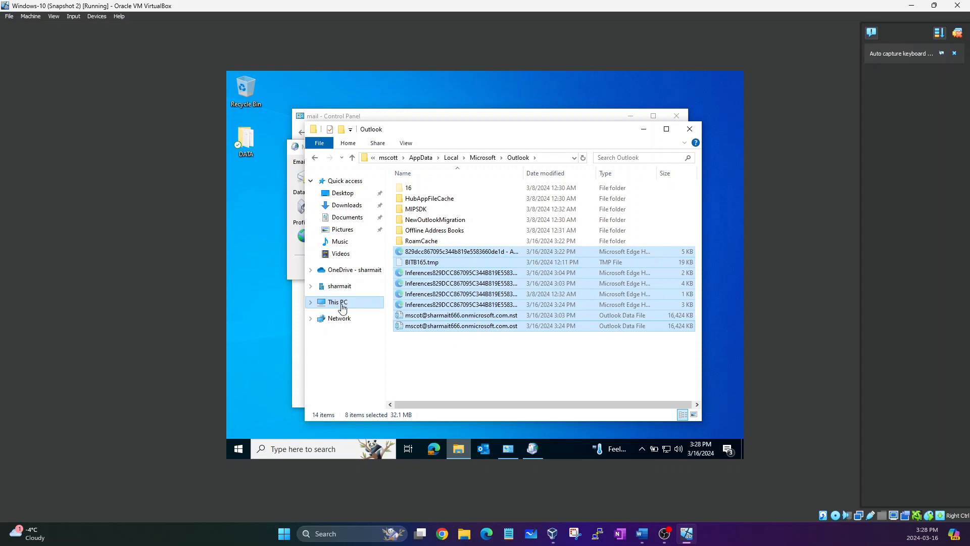
pyautogui.click(528, 453)
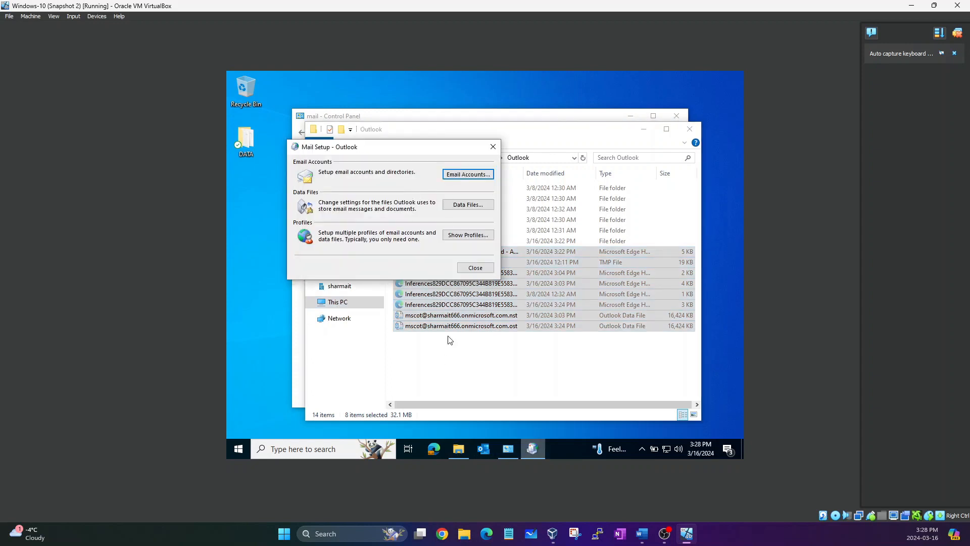
pyautogui.click(451, 384)
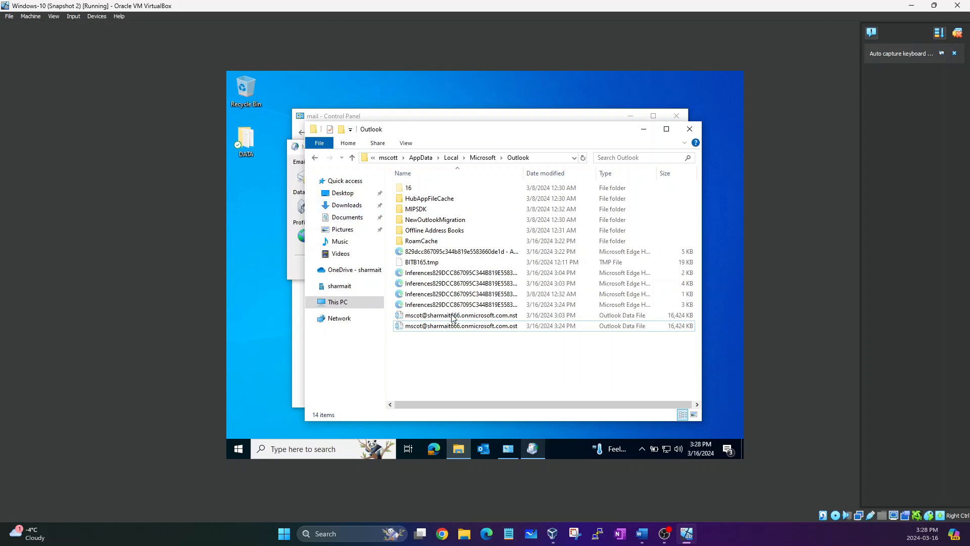
# Paste the copied Outlook files, including the .ost and .nst, into Videos and return to Mail Setup.
pyautogui.moveTo(452, 348); pyautogui.dragTo(450, 222)
pyautogui.click(416, 373)
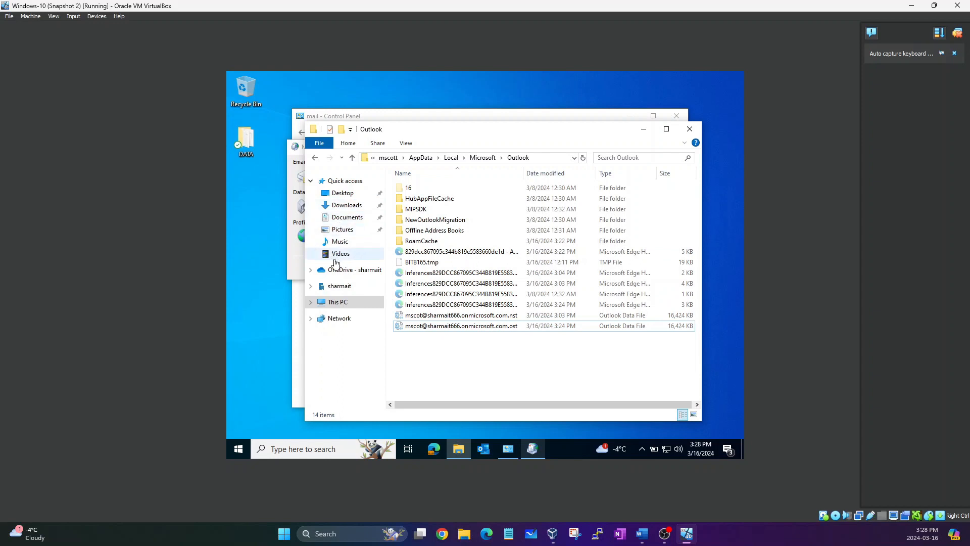
pyautogui.click(336, 259)
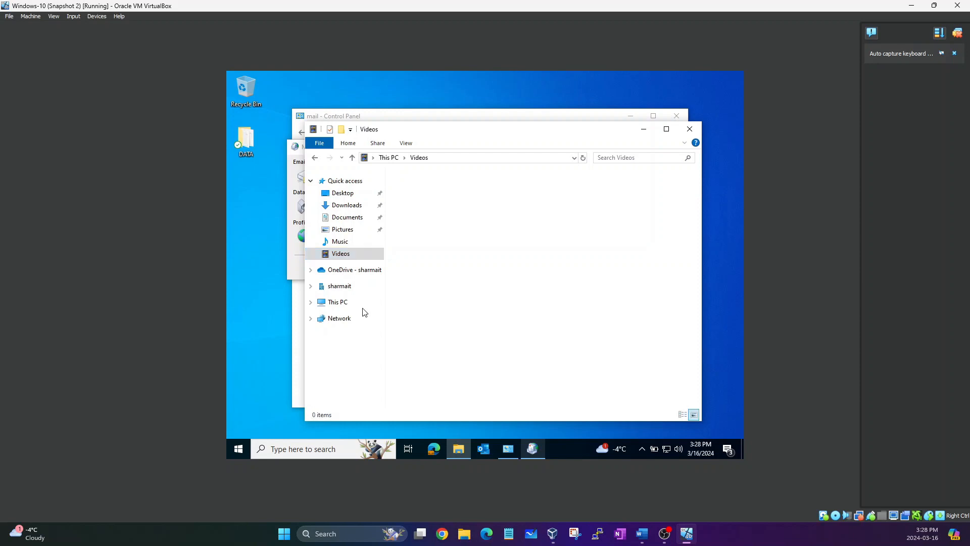
pyautogui.rightClick(510, 271)
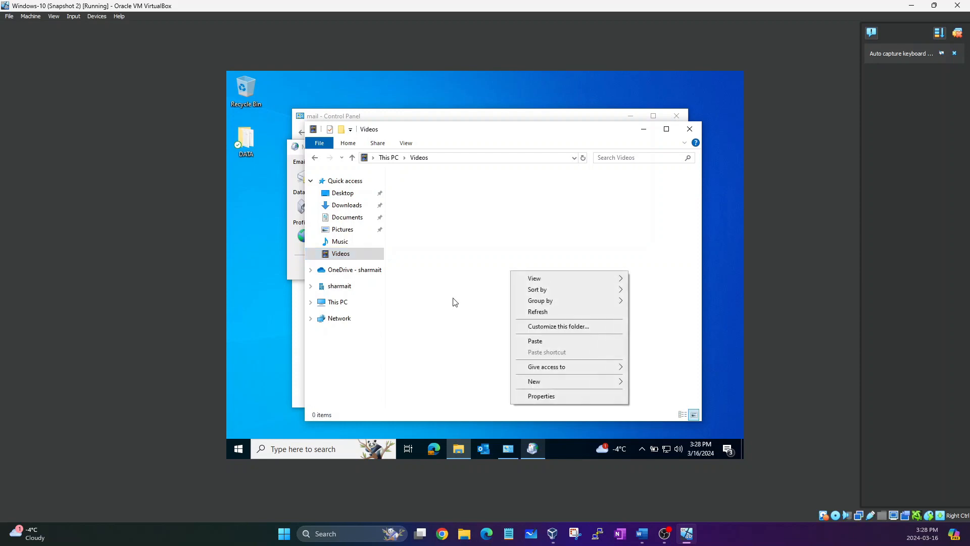
pyautogui.click(528, 343)
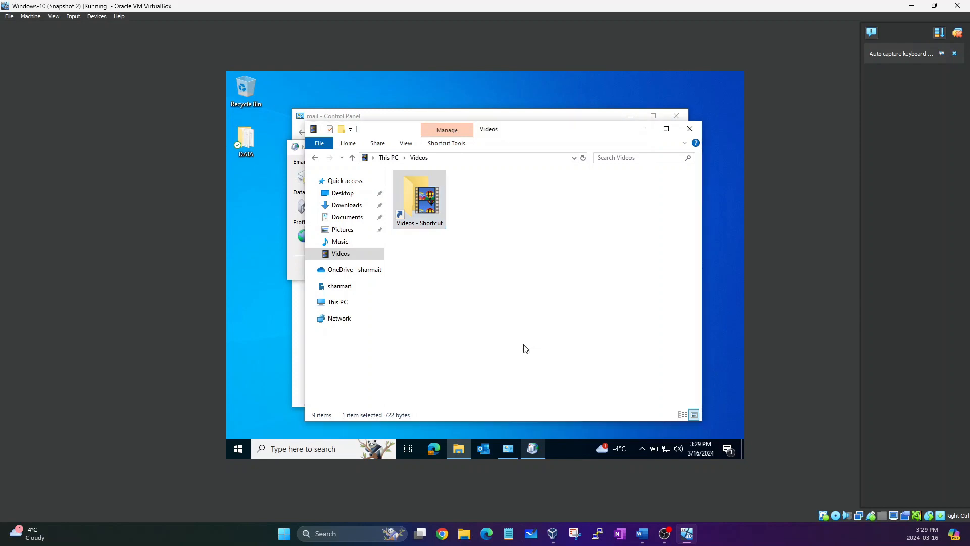
pyautogui.click(499, 380)
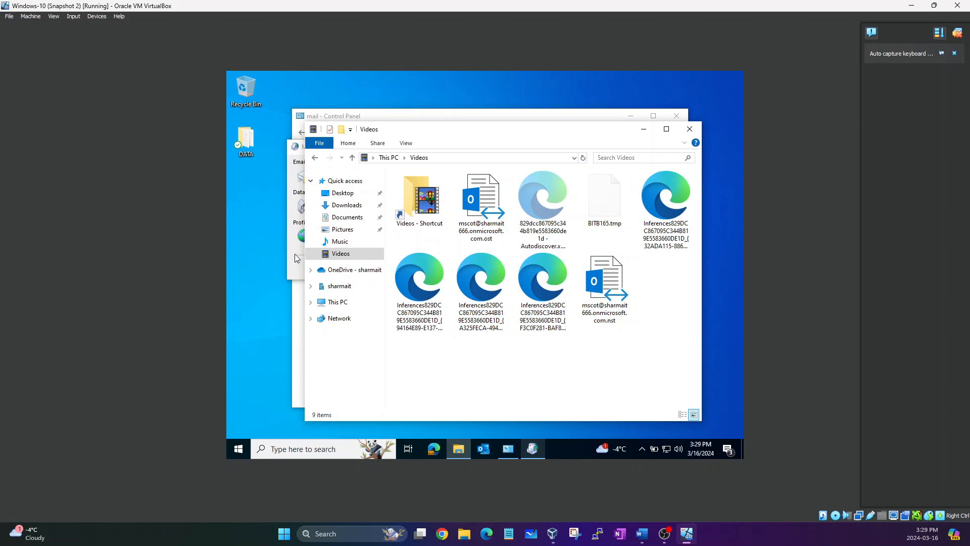
pyautogui.click(485, 450)
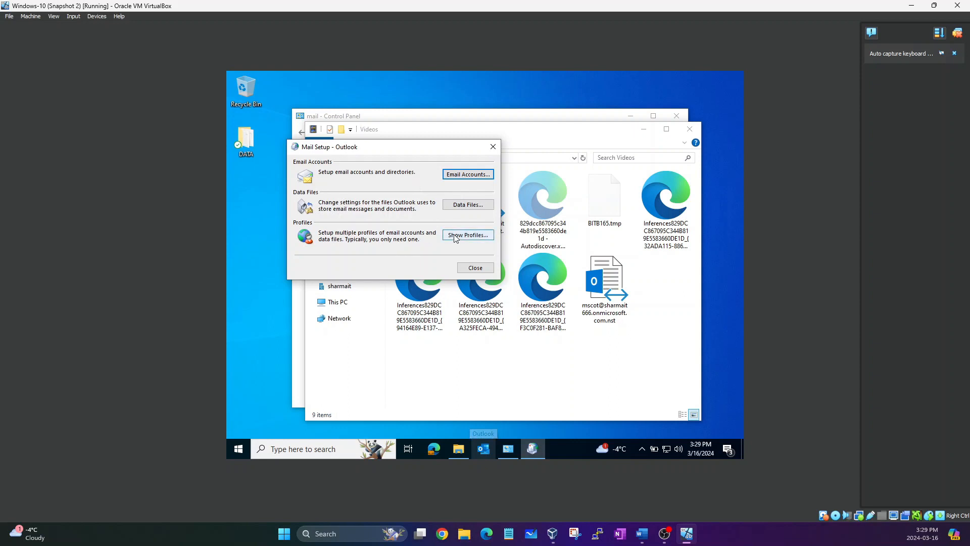
# Close the Videos window, then from Show Profiles add a new profile named 'Outlook1'.
pyautogui.click(689, 129)
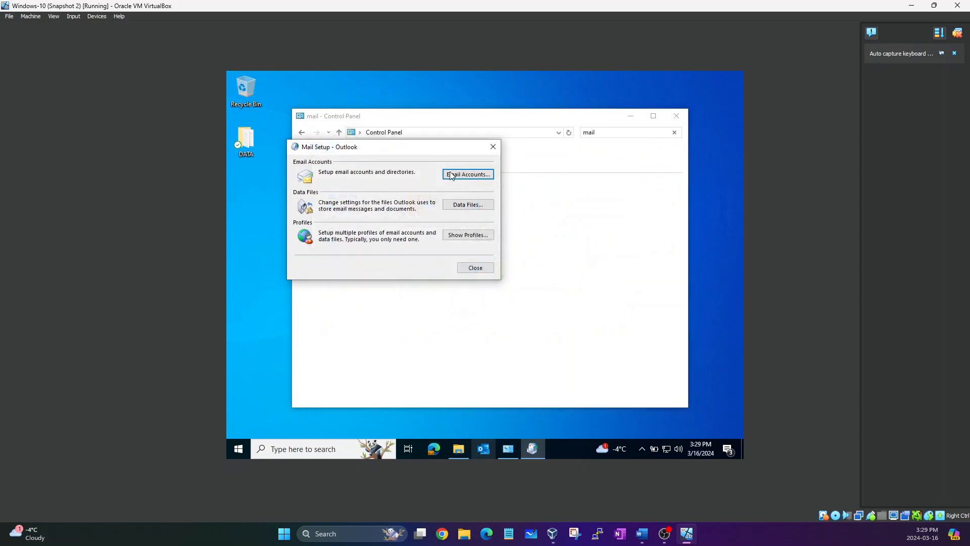
pyautogui.moveTo(427, 152); pyautogui.dragTo(539, 165)
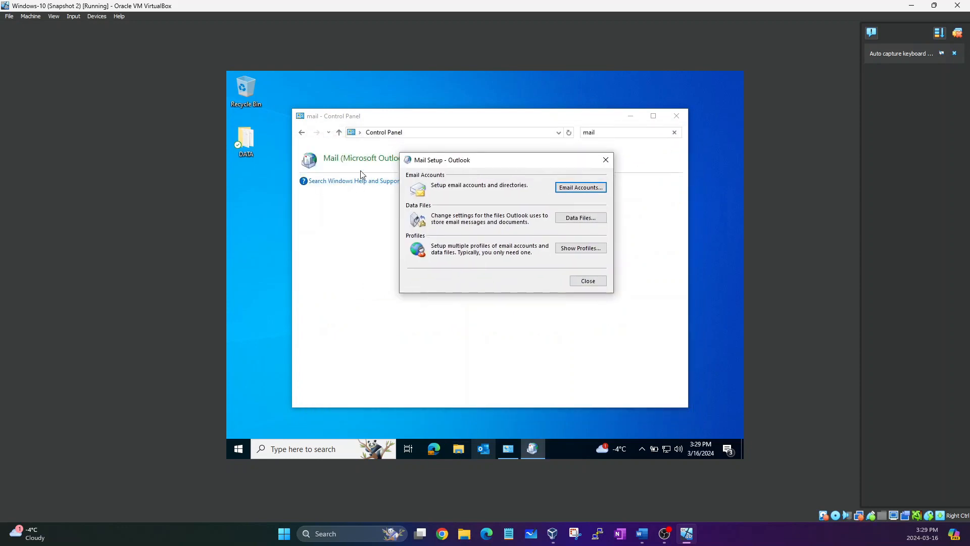
pyautogui.click(581, 249)
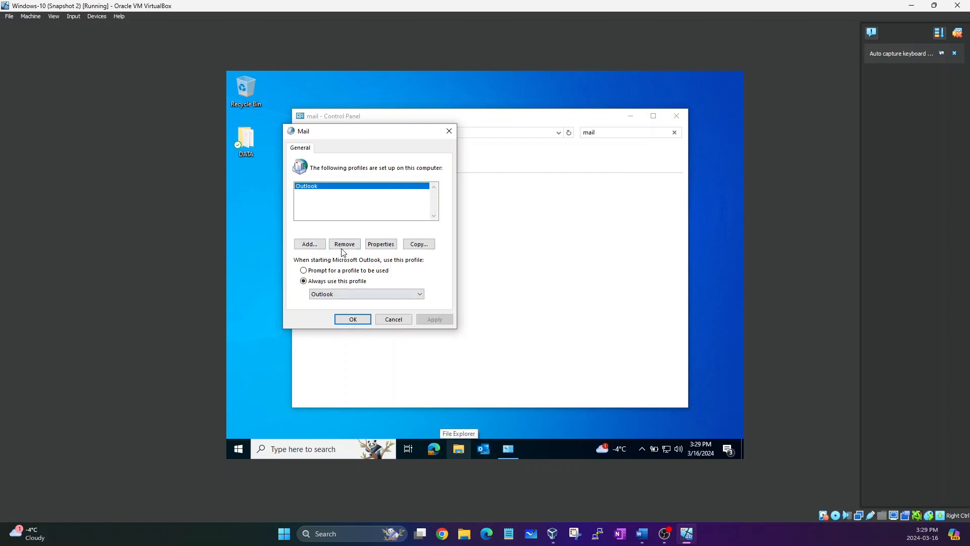
pyautogui.click(305, 244)
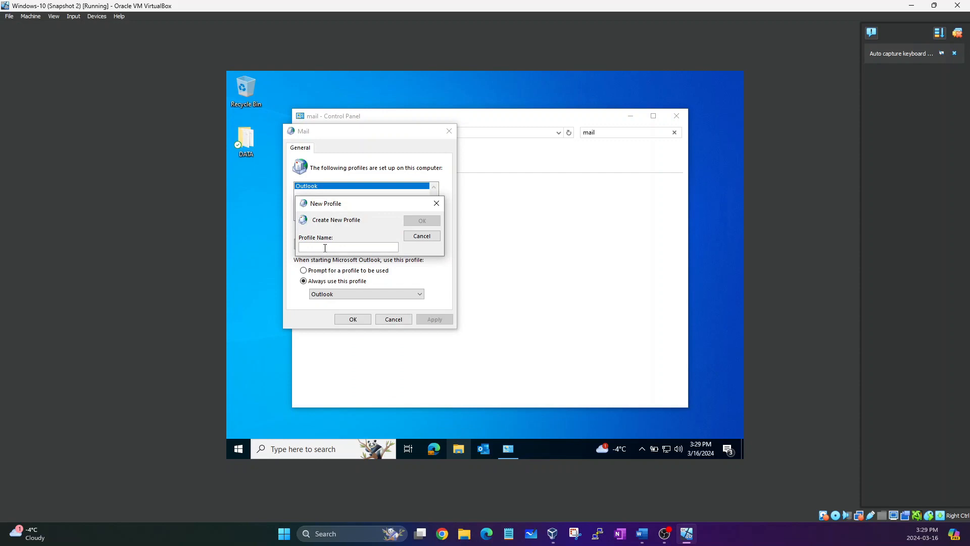
pyautogui.write('Outlook1')
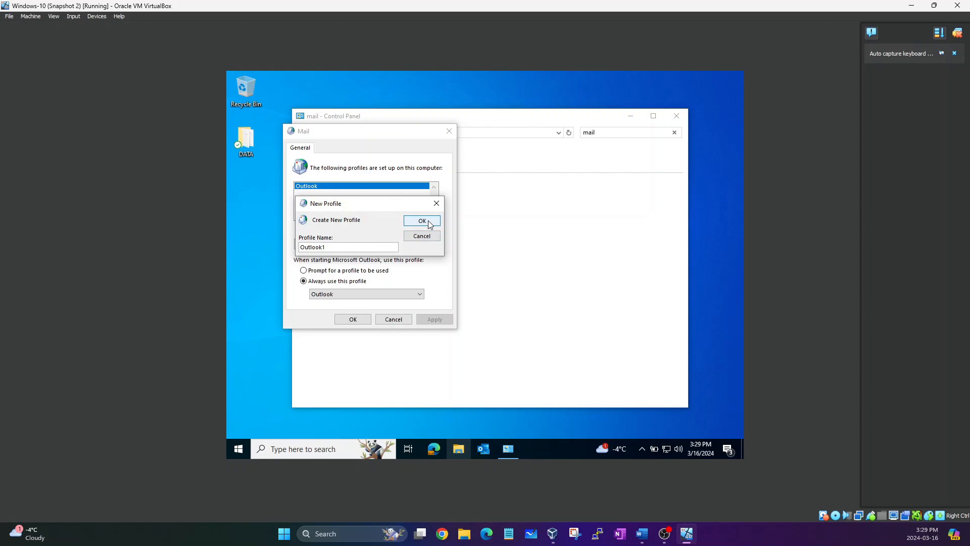
pyautogui.click(428, 220)
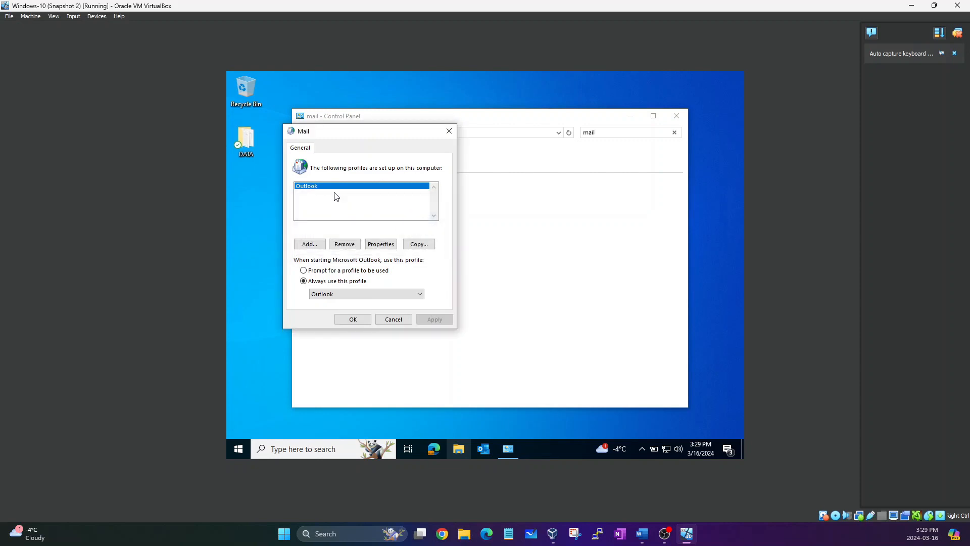
# Enter the account holder's name, email address and password twice for Outlook1, then start auto setup.
pyautogui.click(309, 243)
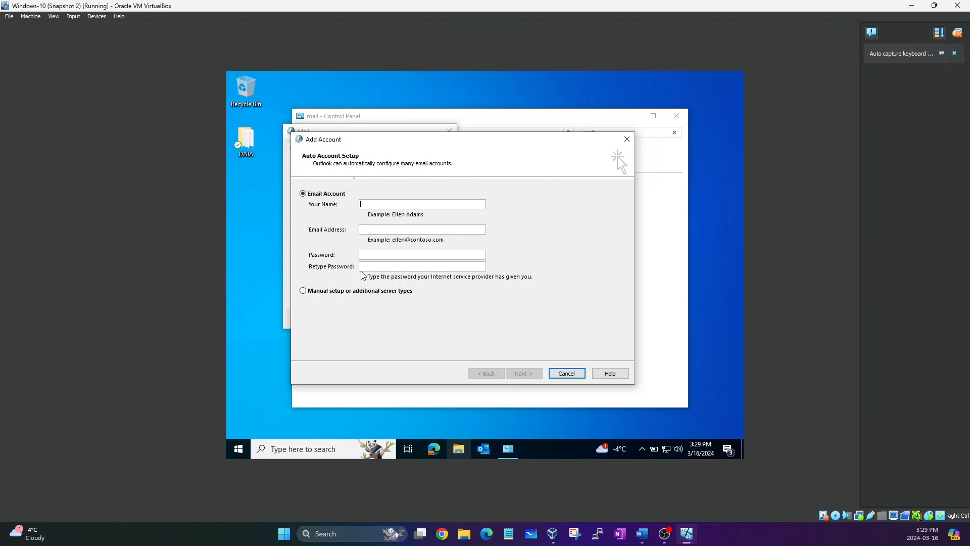
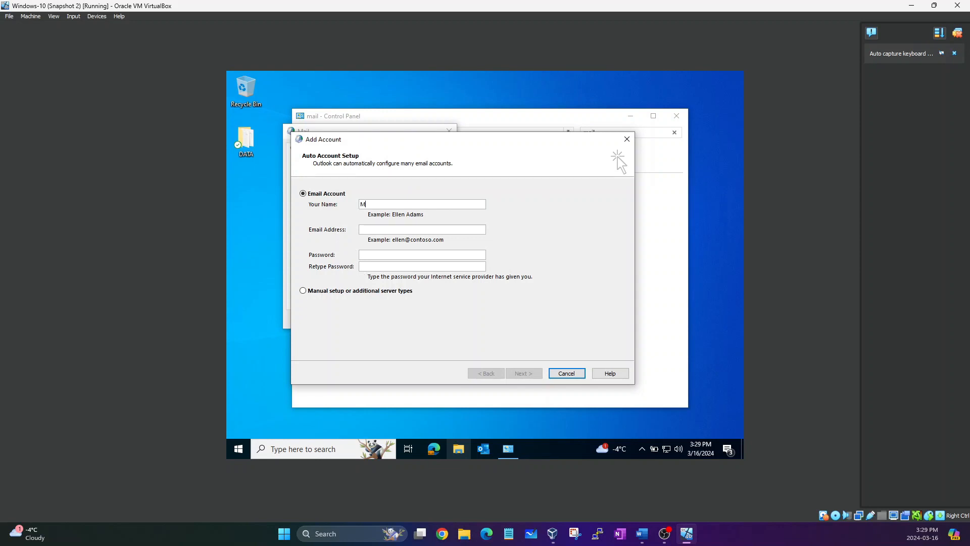
pyautogui.press('Tab')
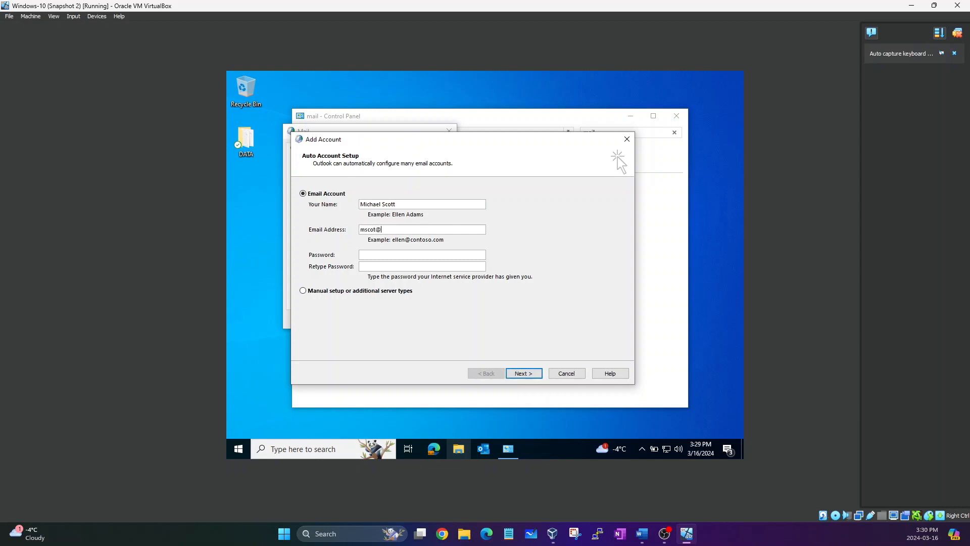
pyautogui.press('Tab')
pyautogui.press('Tab')
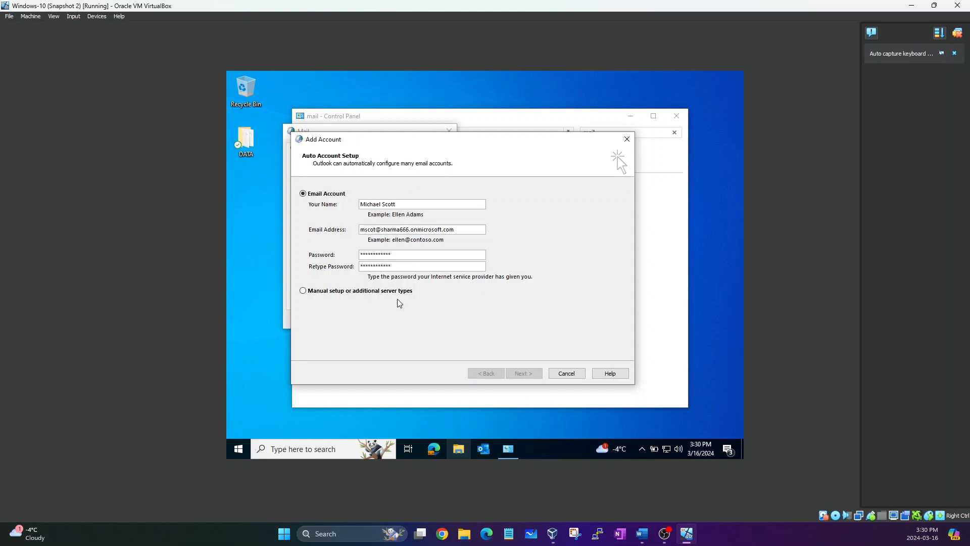
pyautogui.press('Return')
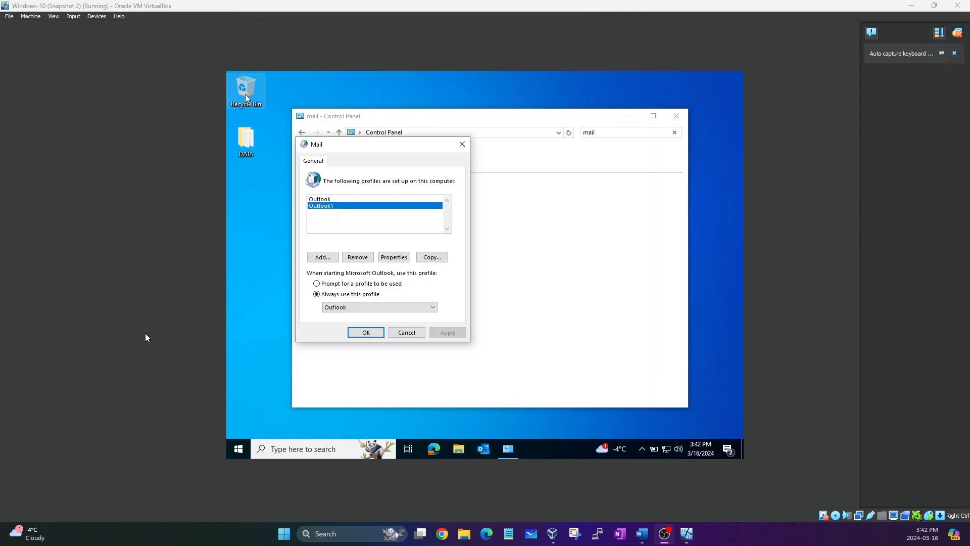
# Set 'Always use this profile' to Outlook1, confirm with OK, and close Control Panel.
pyautogui.click(332, 199)
pyautogui.click(324, 207)
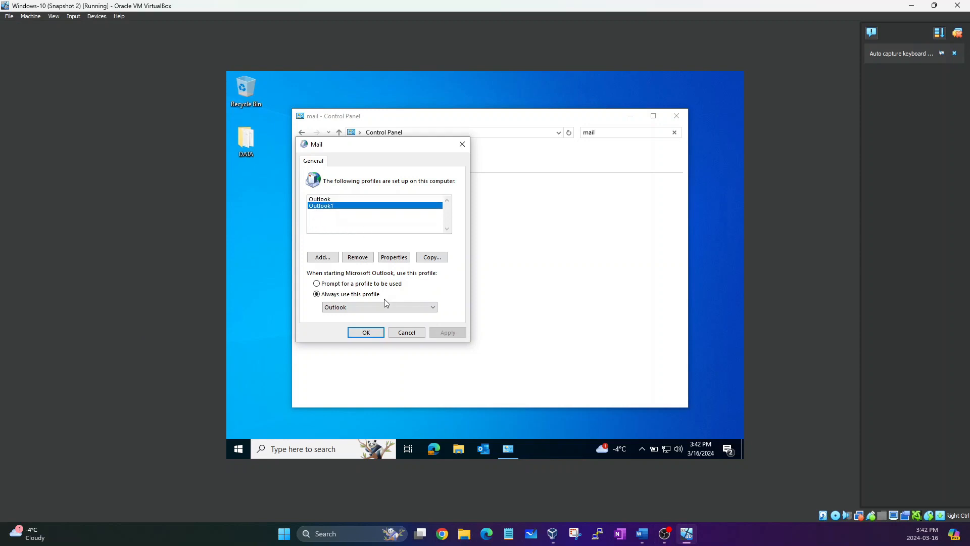
pyautogui.click(368, 312)
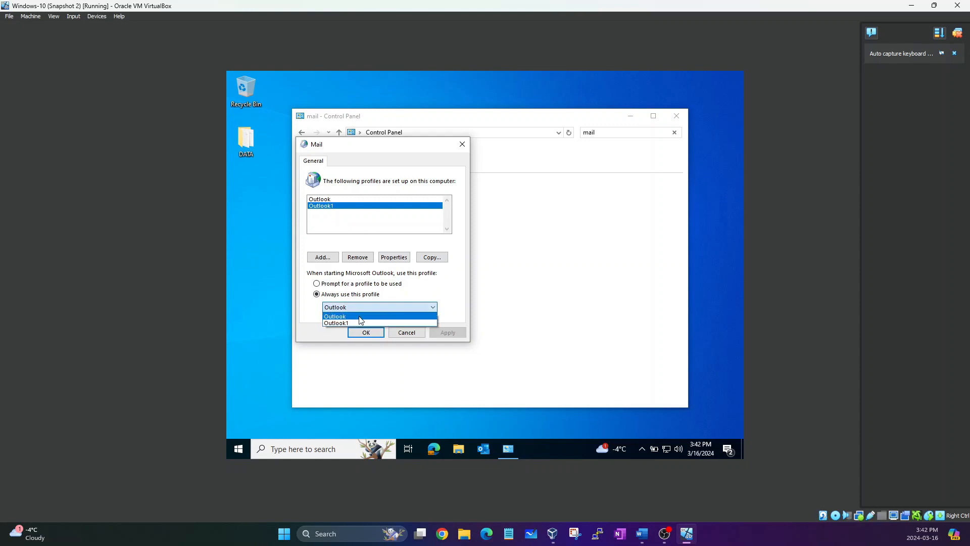
pyautogui.click(345, 320)
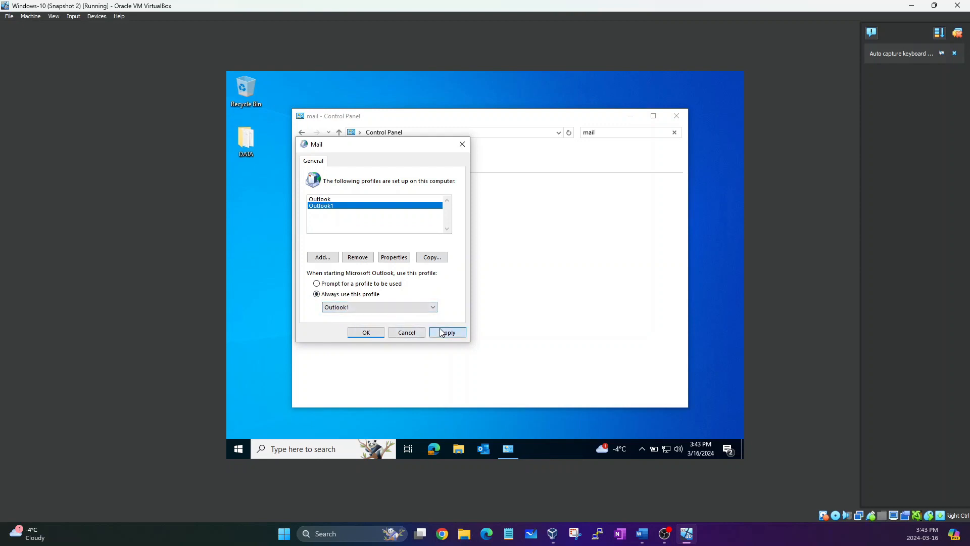
pyautogui.click(369, 334)
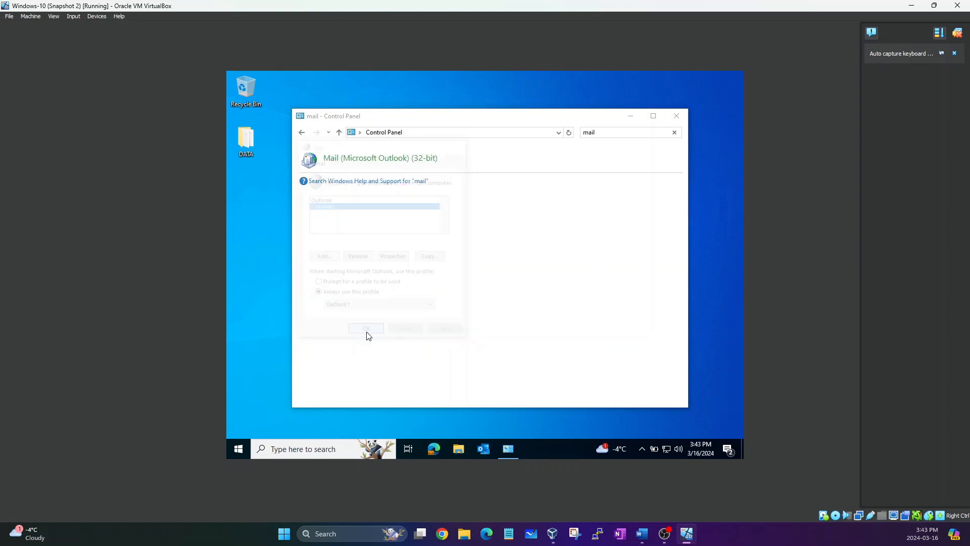
pyautogui.click(675, 116)
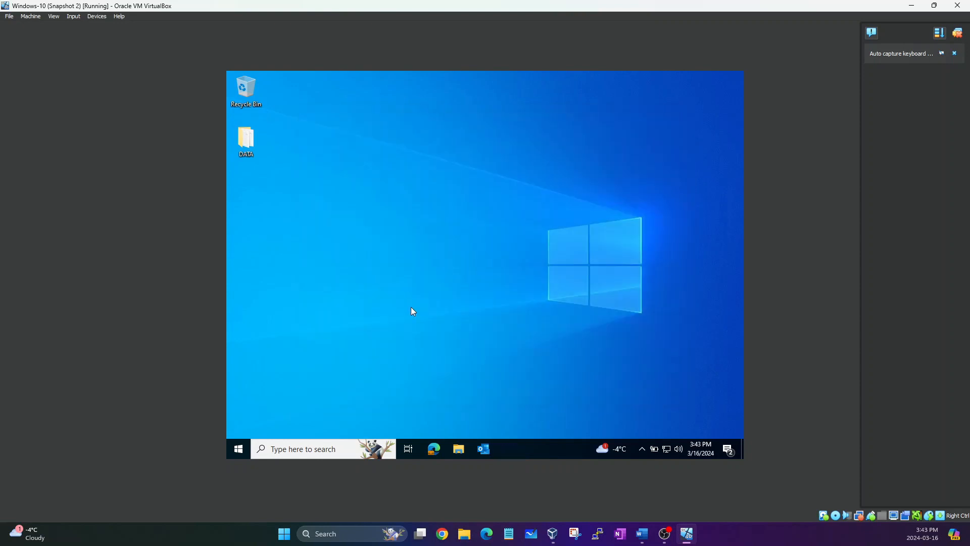
# Launch Outlook and correct the domain of the prefilled email address.
pyautogui.click(485, 449)
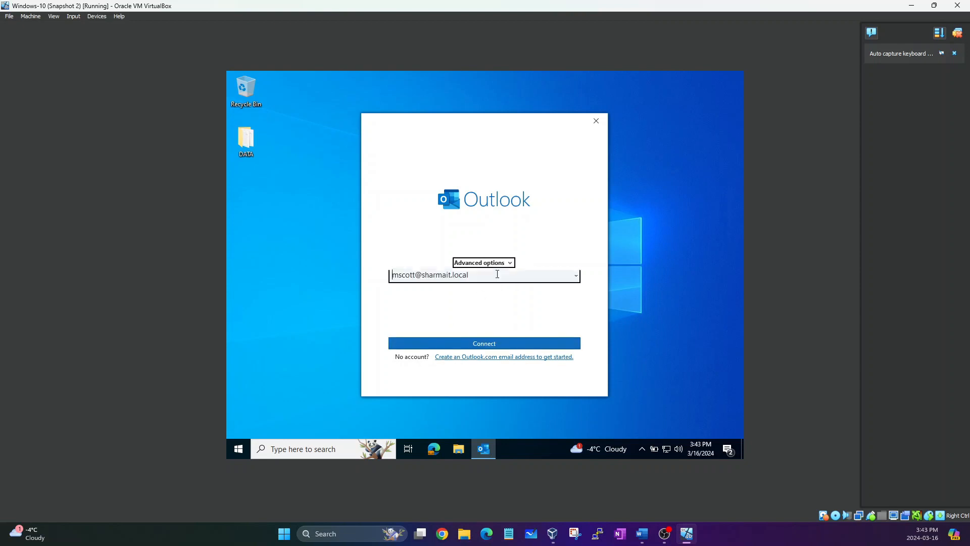
pyautogui.click(479, 275)
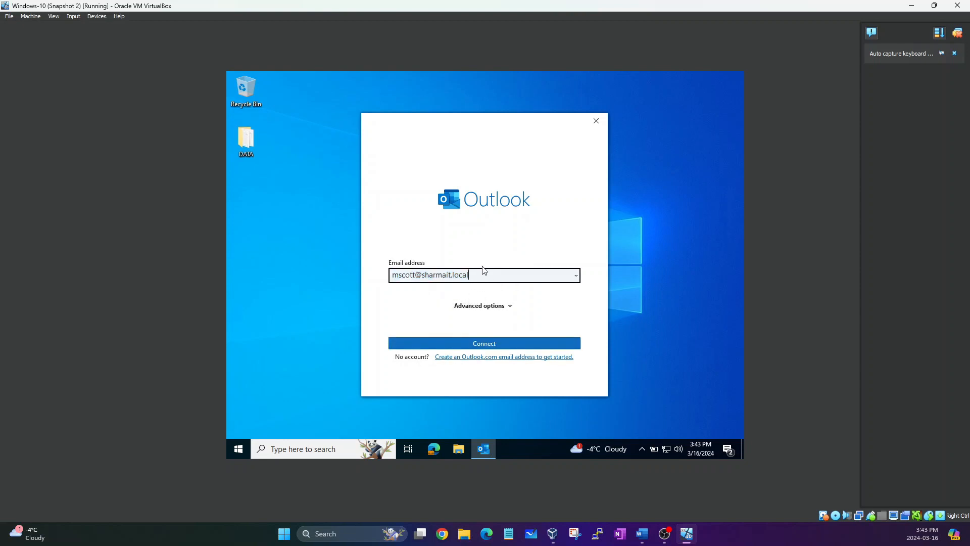
pyautogui.press('BackSpace')
pyautogui.press('BackSpace')
pyautogui.press('BackSpace')
pyautogui.press('BackSpace')
pyautogui.press('BackSpace')
pyautogui.press('BackSpace')
pyautogui.press('BackSpace')
pyautogui.press('BackSpace')
pyautogui.press('BackSpace')
pyautogui.press('BackSpace')
pyautogui.press('BackSpace')
pyautogui.press('BackSpace')
pyautogui.press('BackSpace')
pyautogui.press('BackSpace')
pyautogui.press('BackSpace')
pyautogui.press('BackSpace')
pyautogui.write('@')
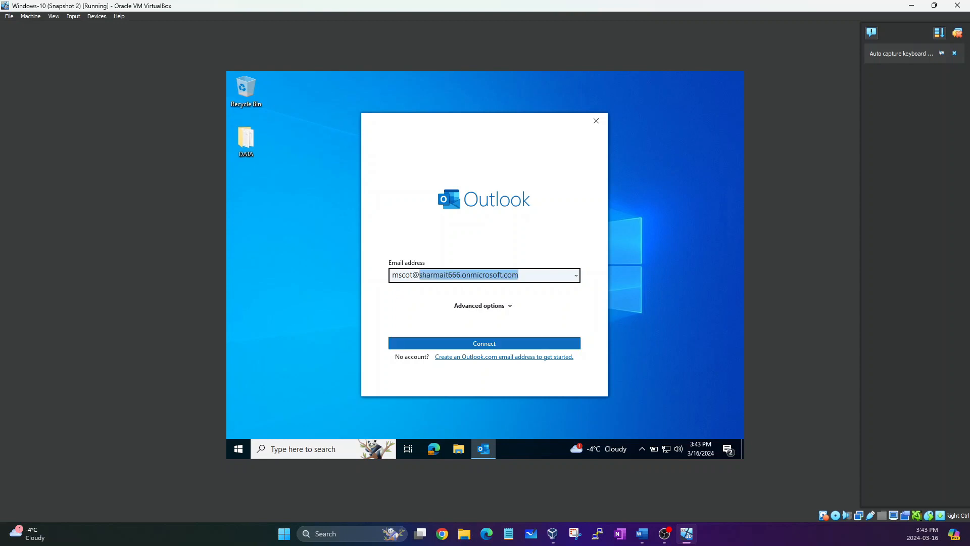
pyautogui.click(483, 270)
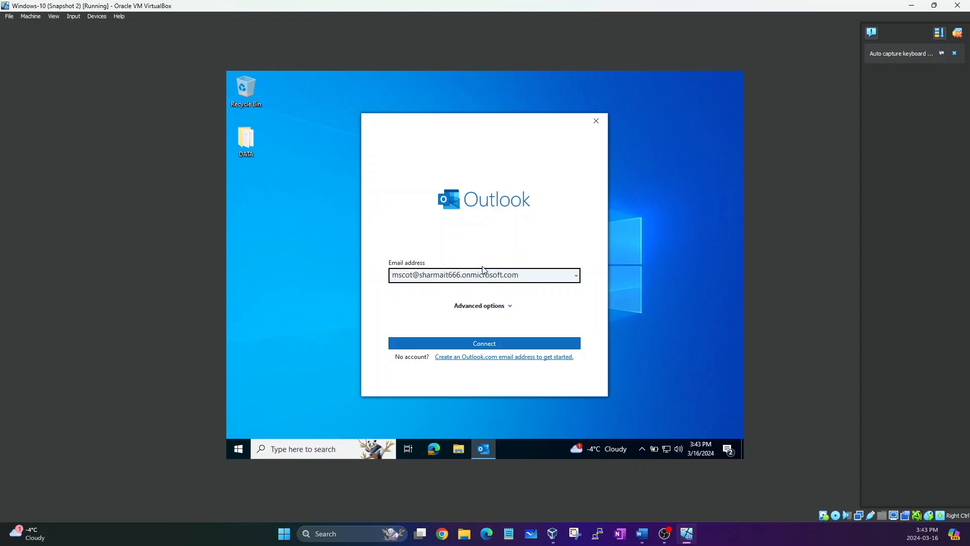
# Connect the Microsoft 365 mailbox and acknowledge the Mail Delivery Location notice.
pyautogui.click(442, 344)
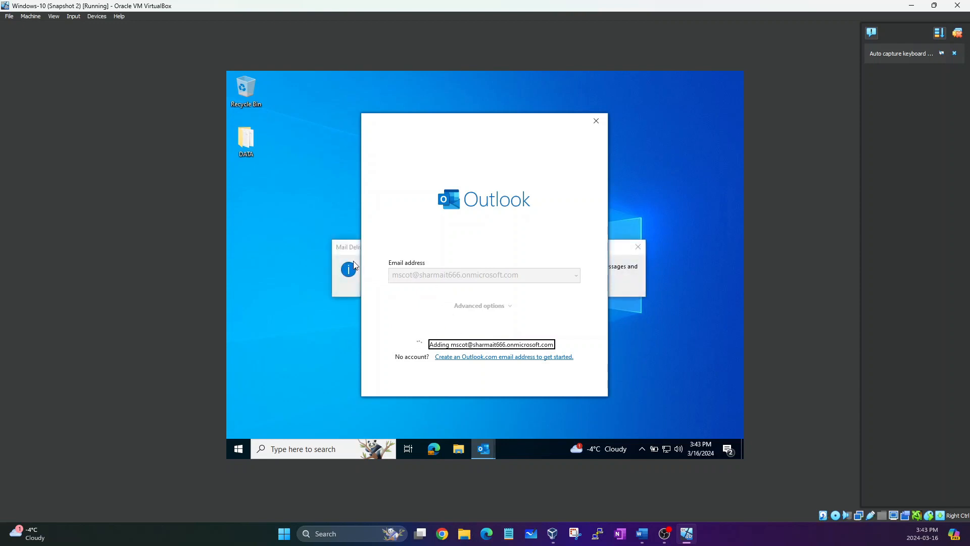
pyautogui.click(347, 256)
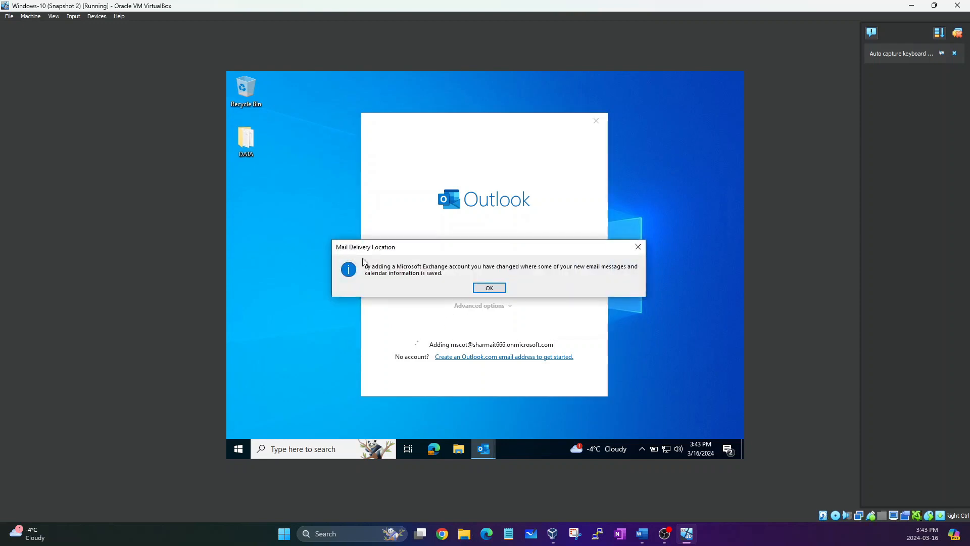
pyautogui.click(488, 289)
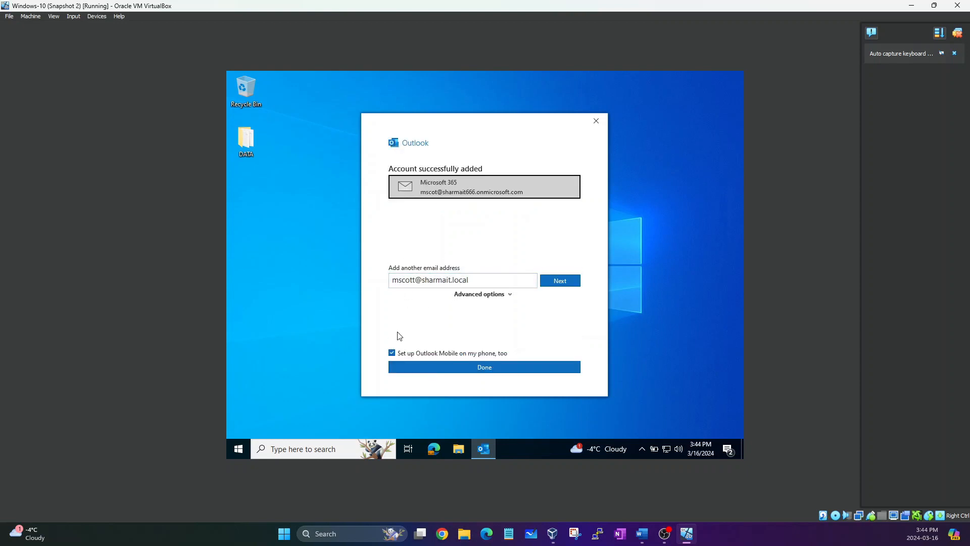
# Finish account setup, check the nine backup files in Videos, then minimize Explorer.
pyautogui.click(424, 367)
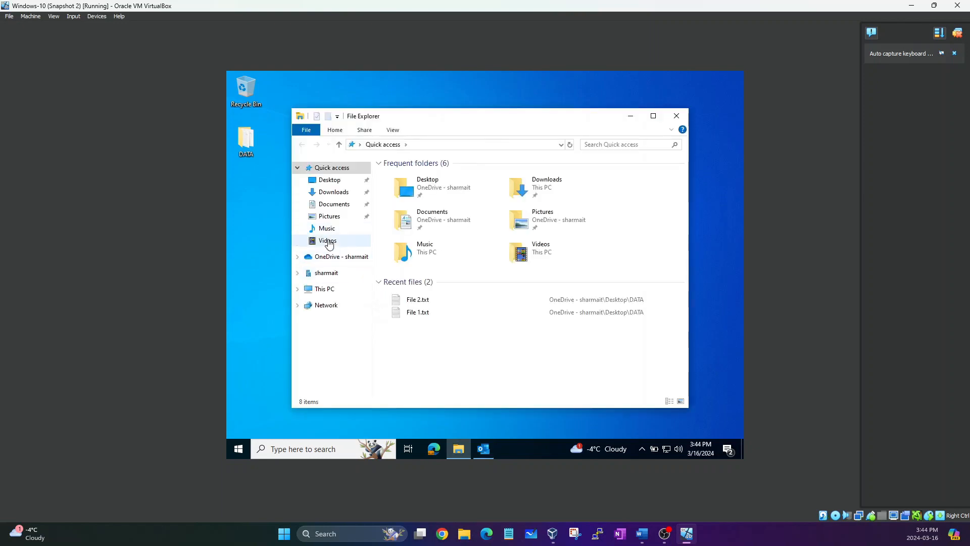
pyautogui.click(329, 242)
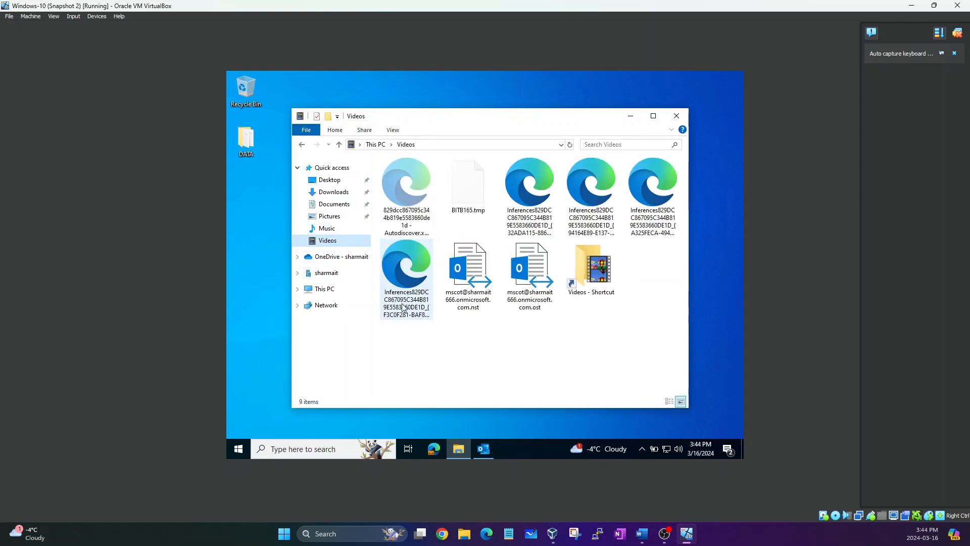
pyautogui.moveTo(391, 332); pyautogui.dragTo(629, 160)
pyautogui.click(568, 343)
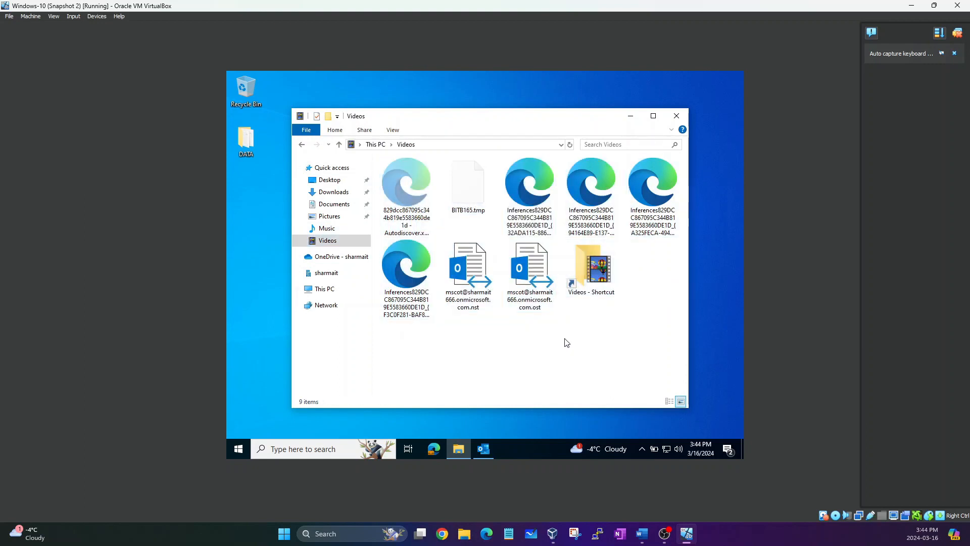
pyautogui.click(631, 116)
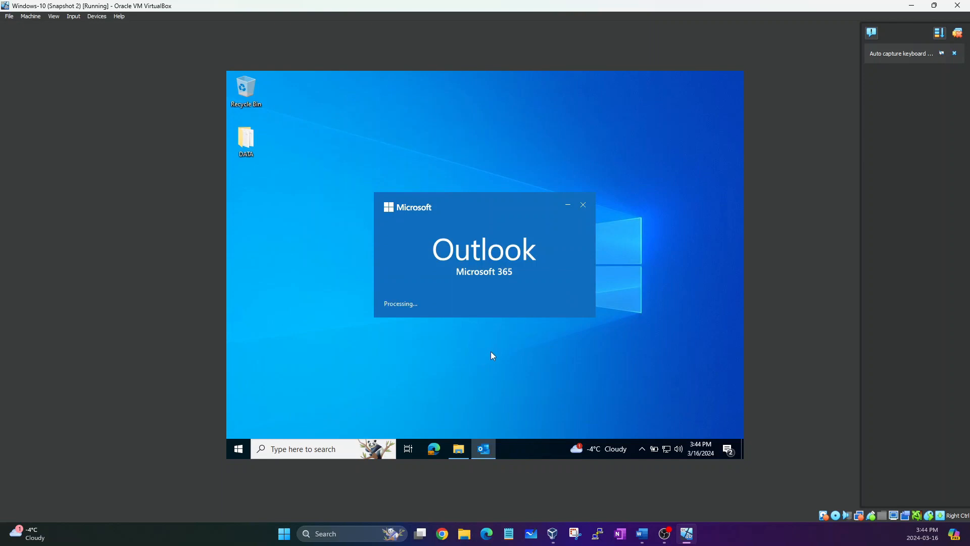